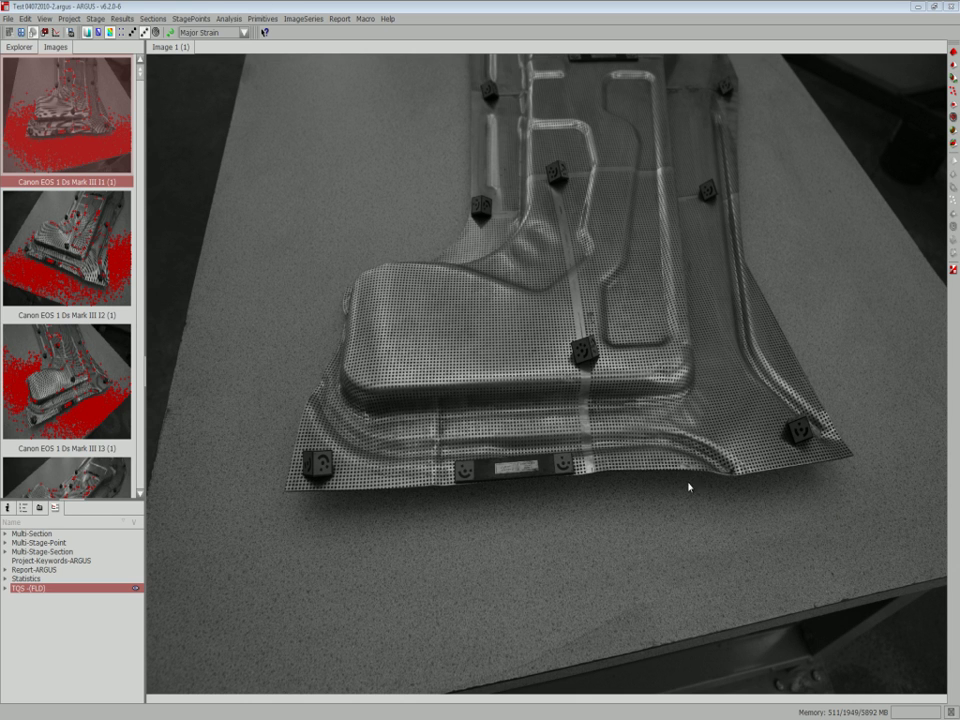
- Step through the camera images from image 2 to image 7 and make the Image 7 view active
click(106, 212)
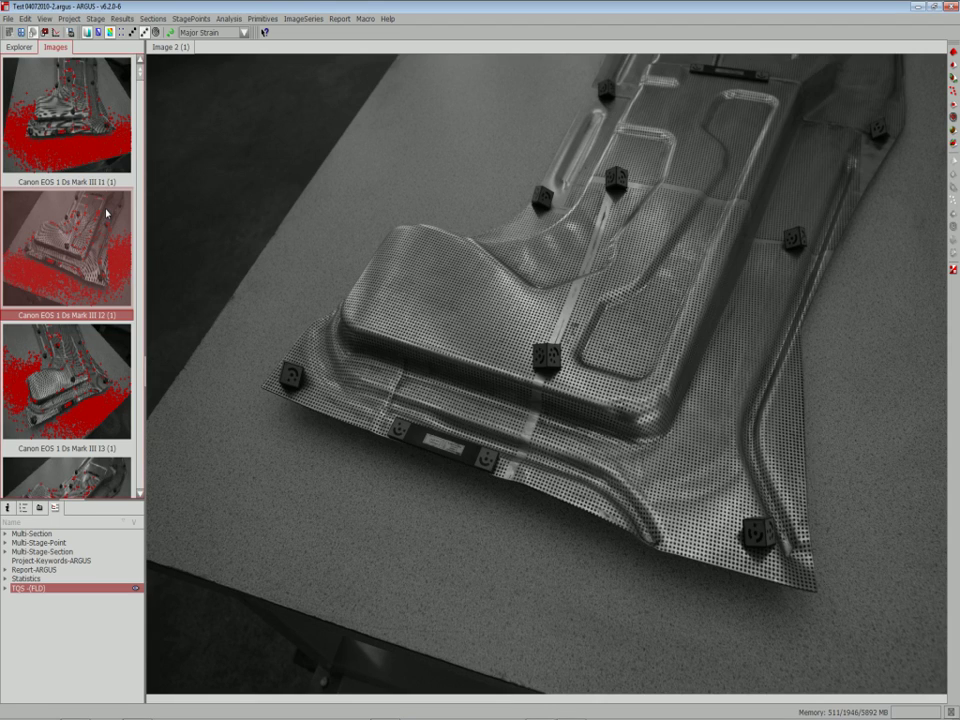
key(Down)
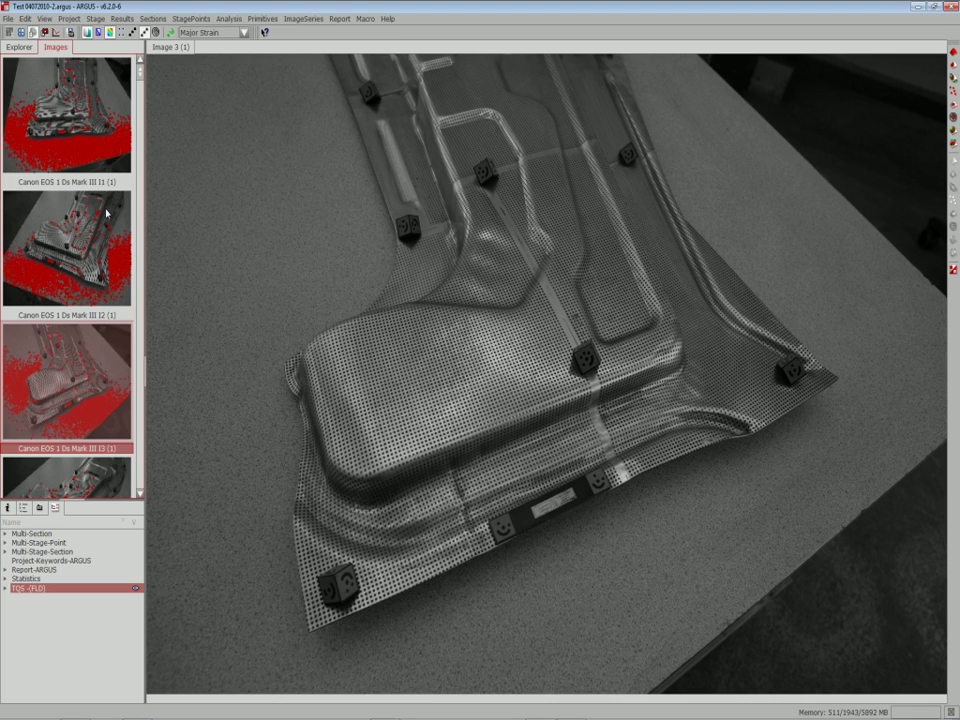
key(Down)
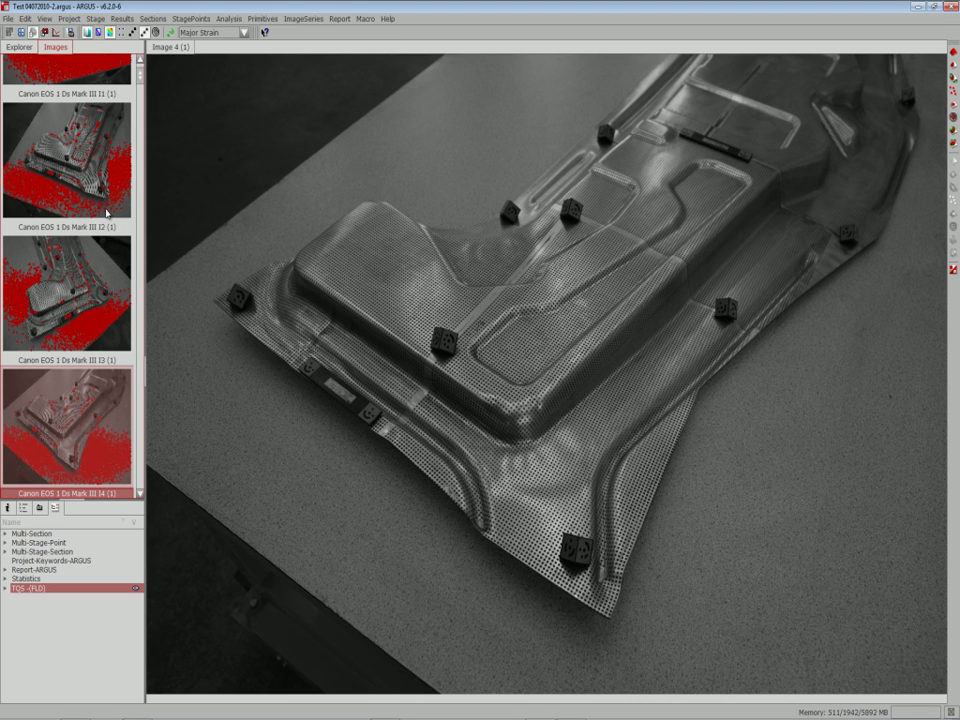
key(Down)
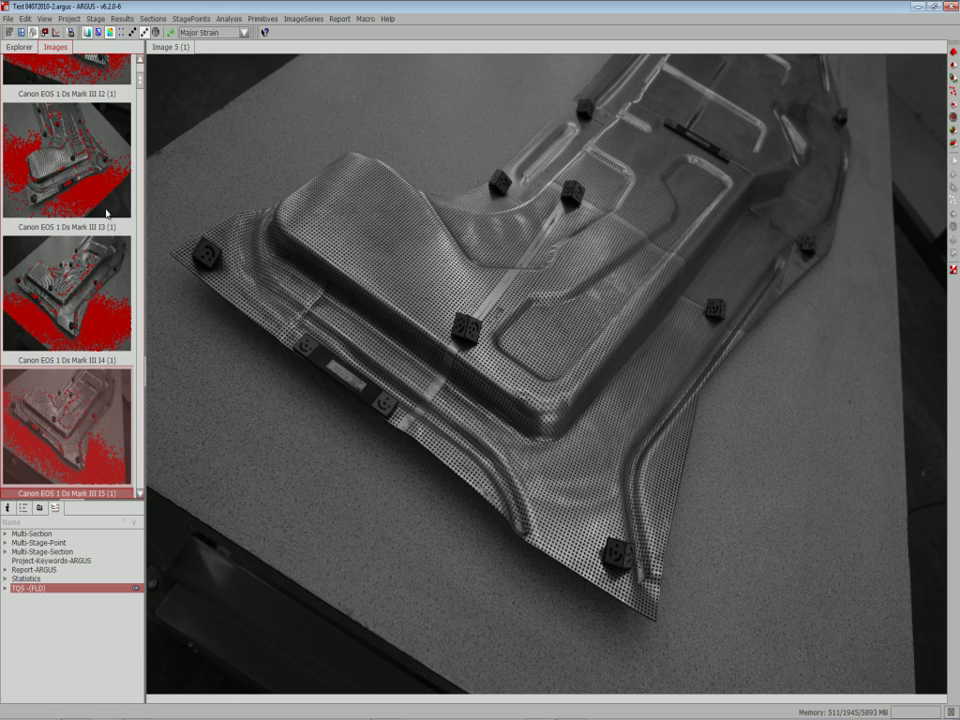
key(Down)
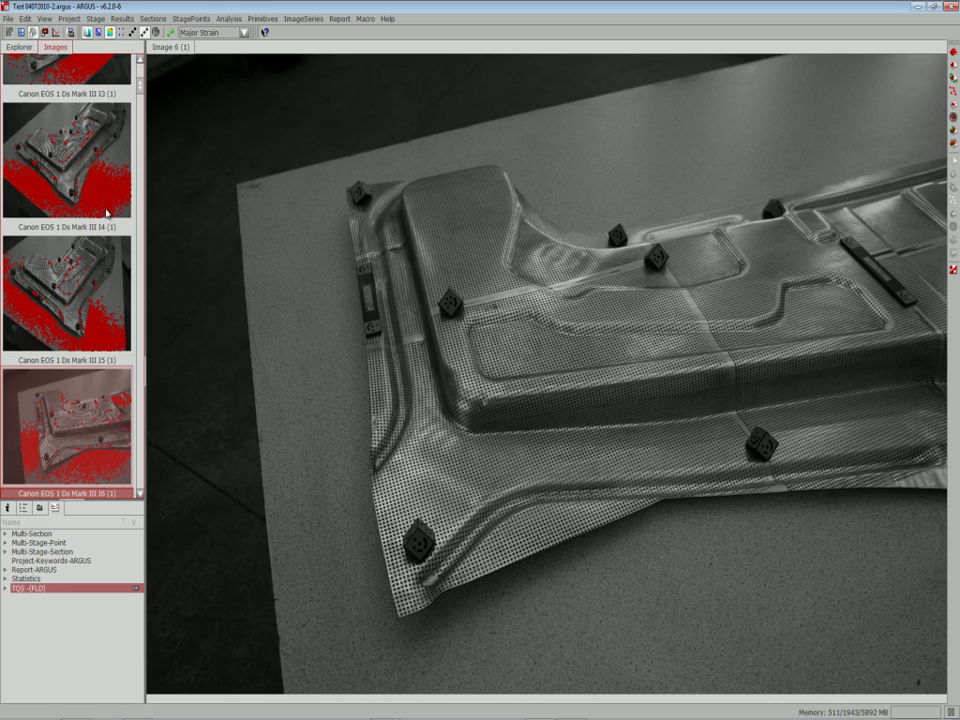
key(Down)
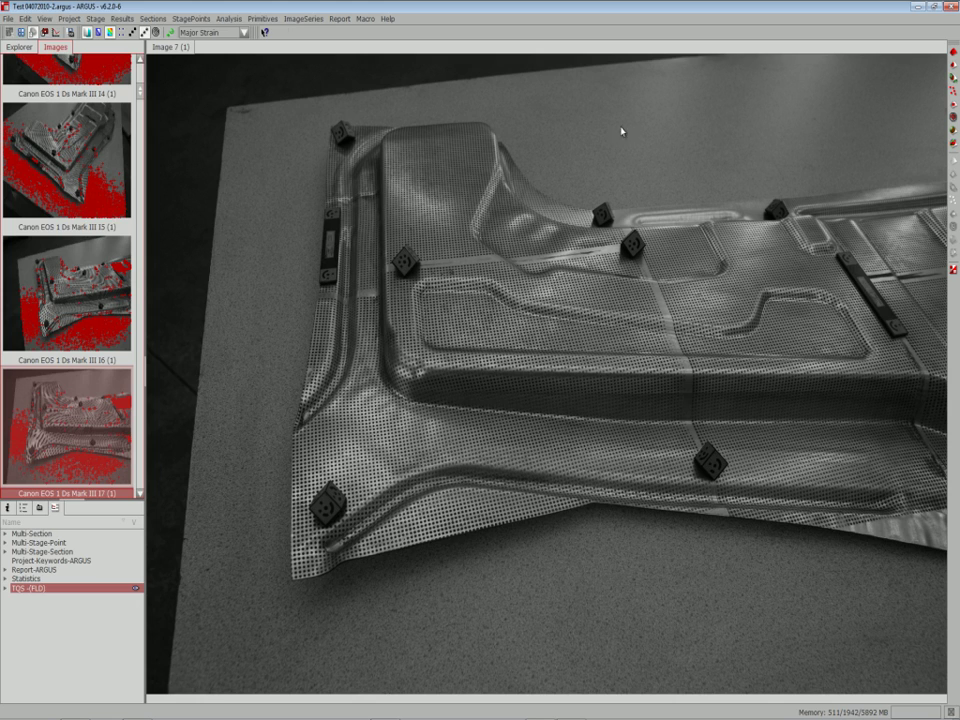
click(621, 109)
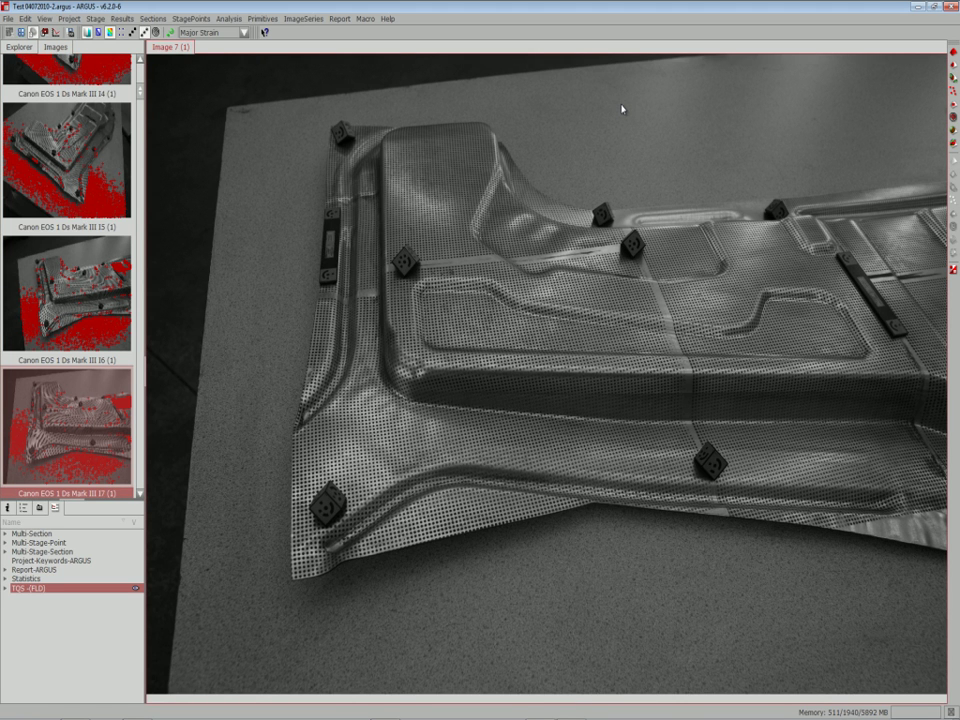
- Restore the three-panel layout, show the Major Strain map and orbit it to a diagonal view
double_click(621, 109)
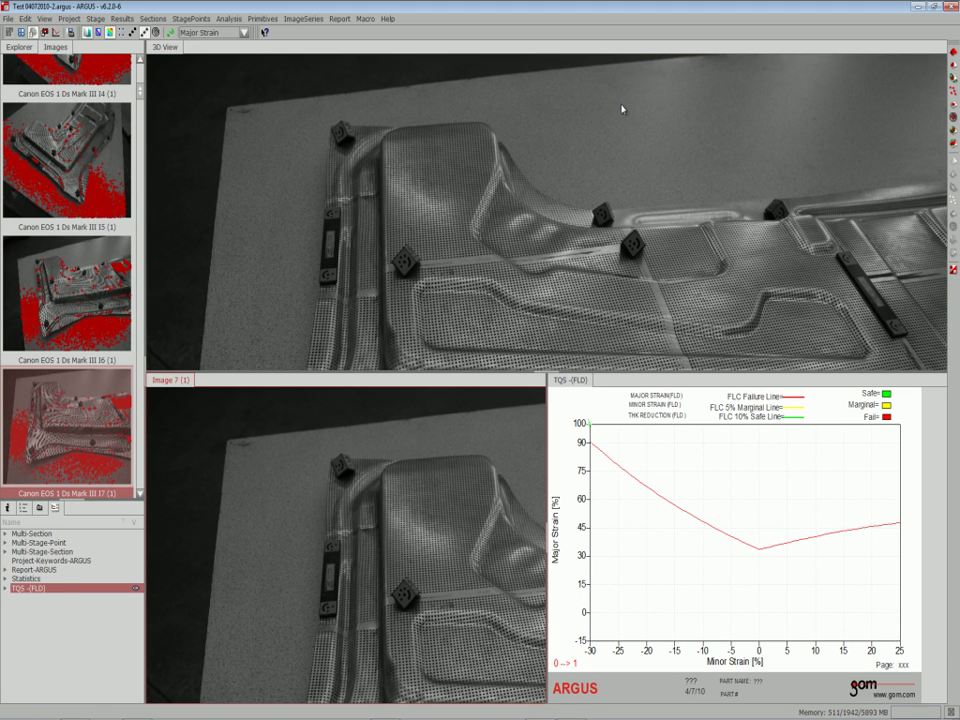
click(621, 109)
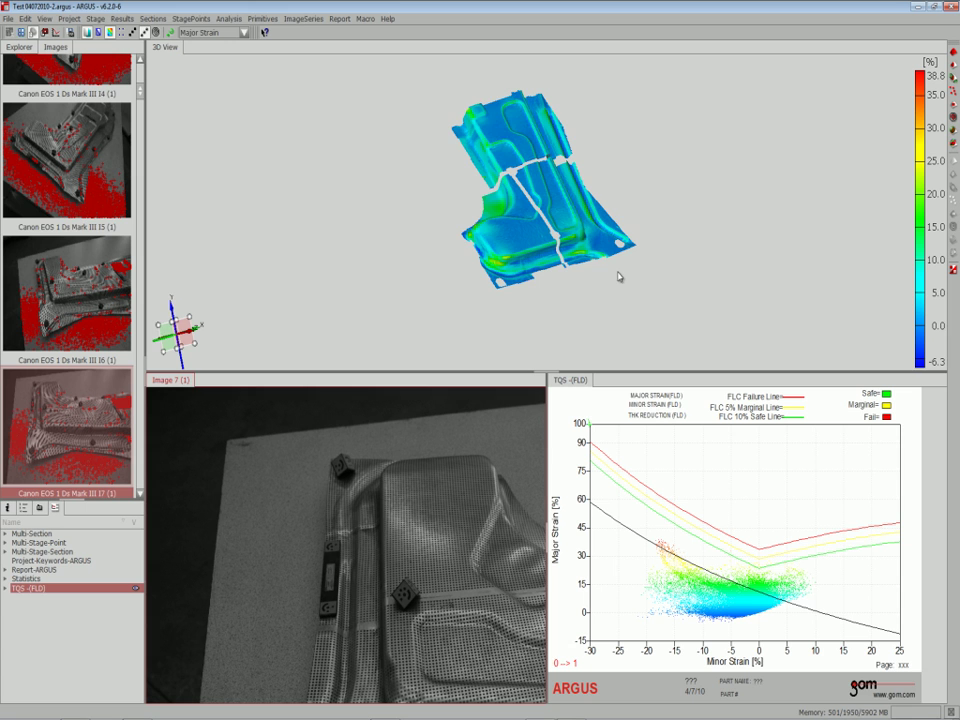
drag(621, 267, 672, 266)
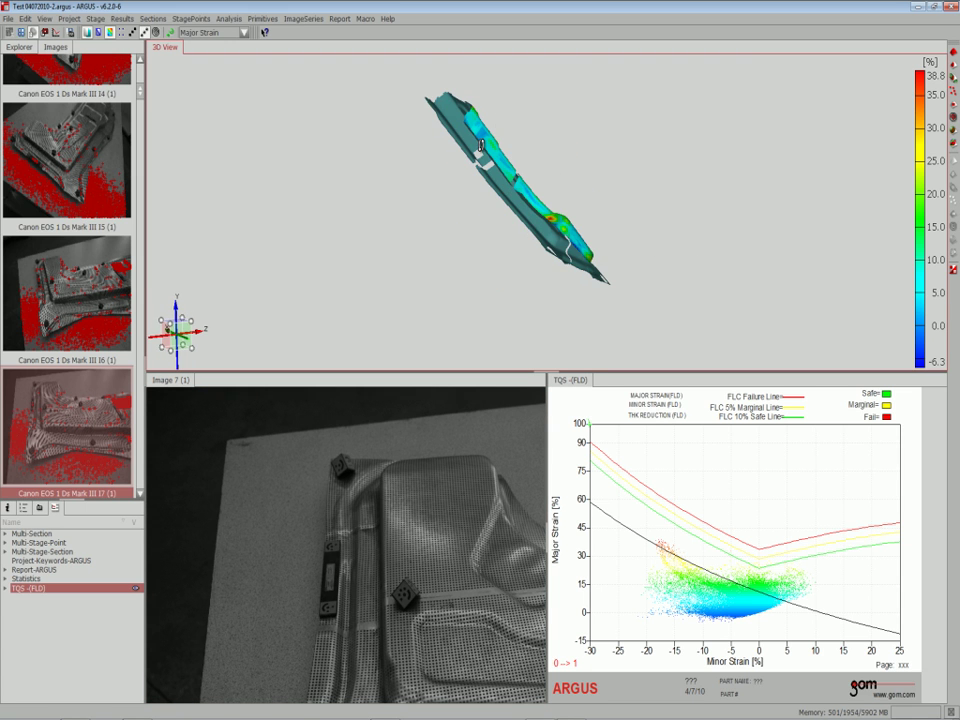
mouse_move(672, 266)
mouse_down()
mouse_move(476, 178)
mouse_move(490, 104)
mouse_move(558, 263)
mouse_move(603, 294)
mouse_move(475, 243)
mouse_up()
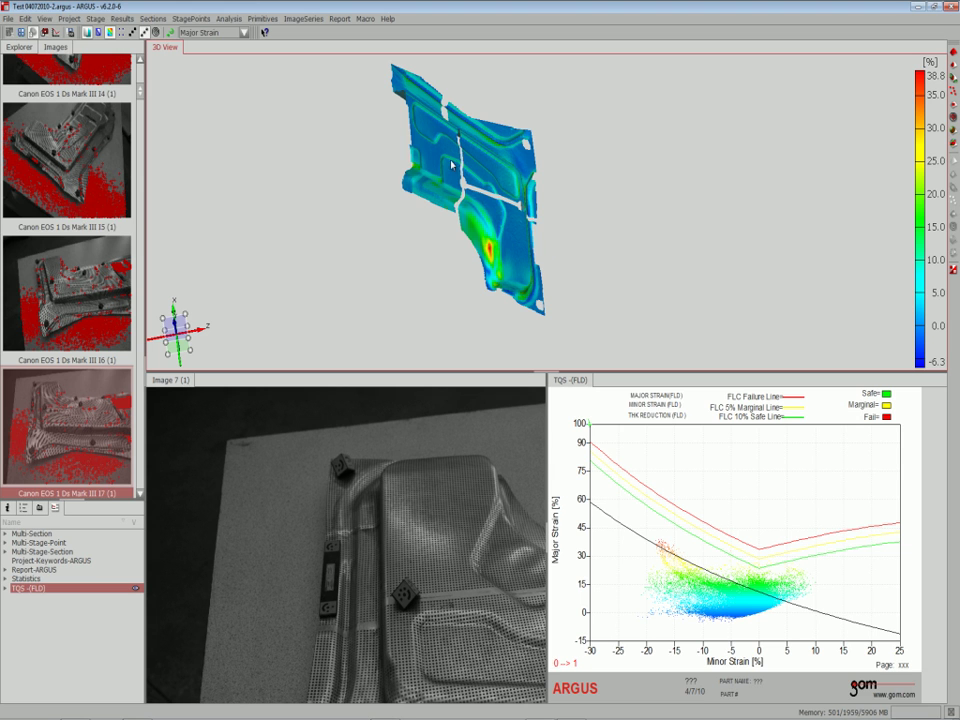
click(244, 34)
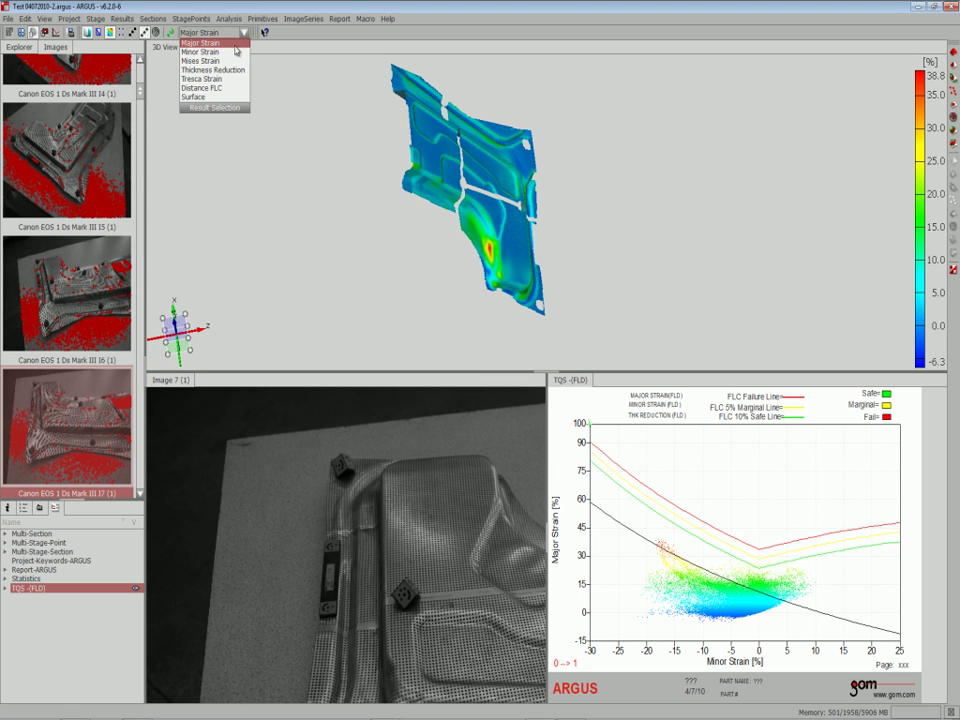
click(200, 51)
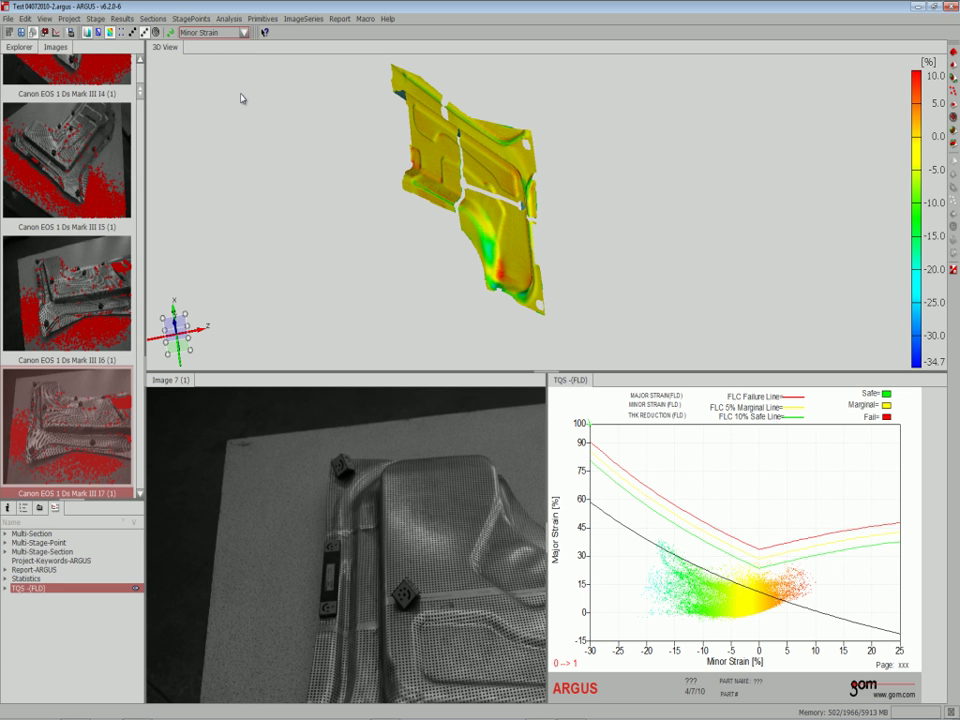
click(243, 32)
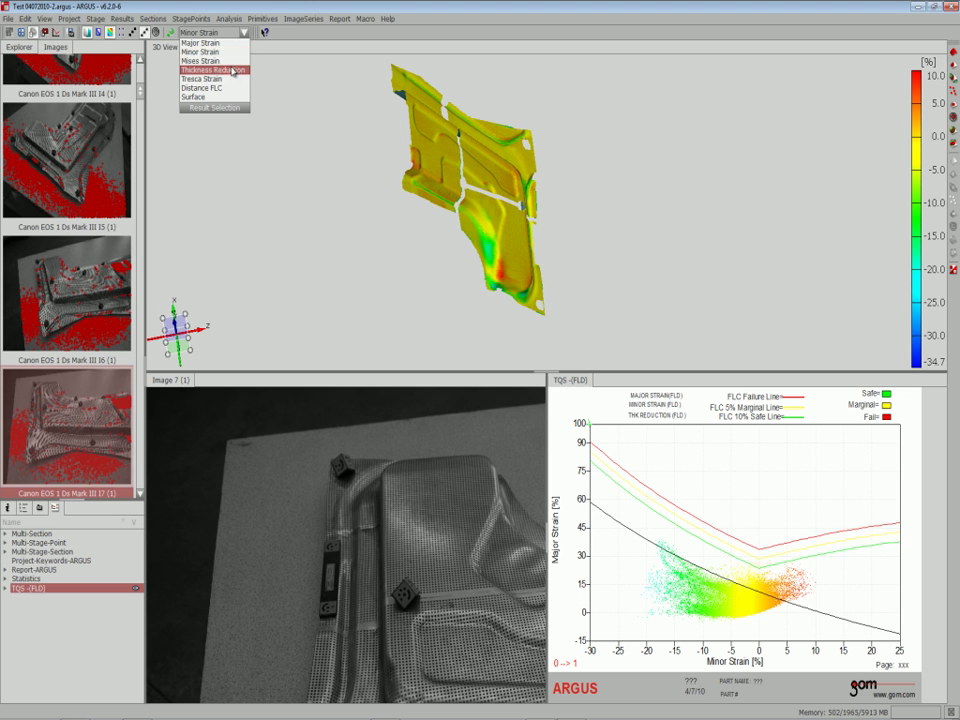
click(233, 71)
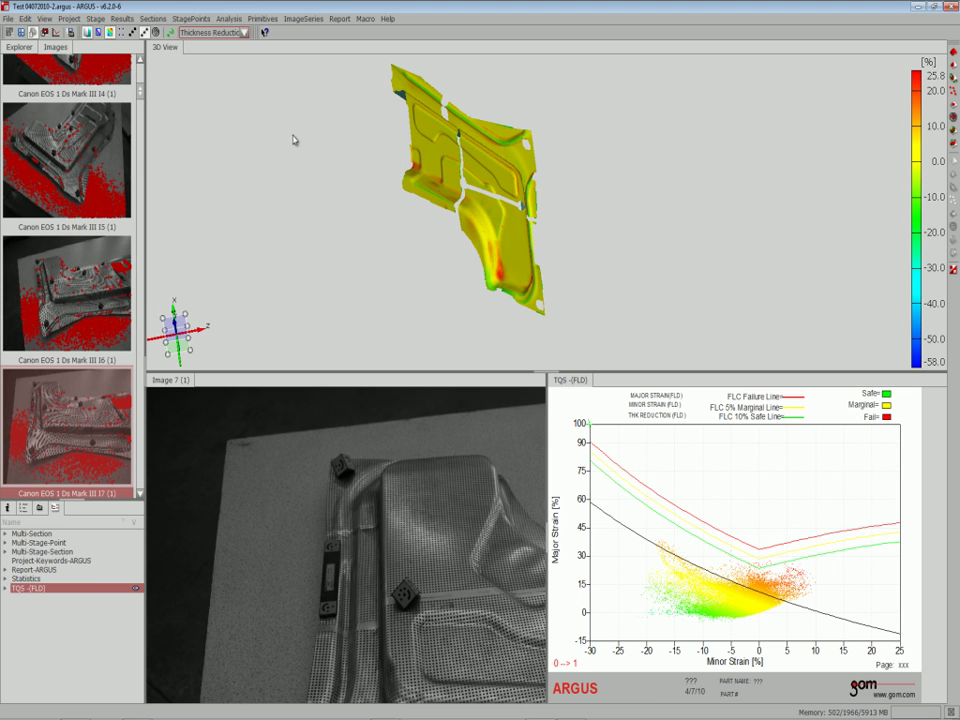
click(245, 33)
click(157, 37)
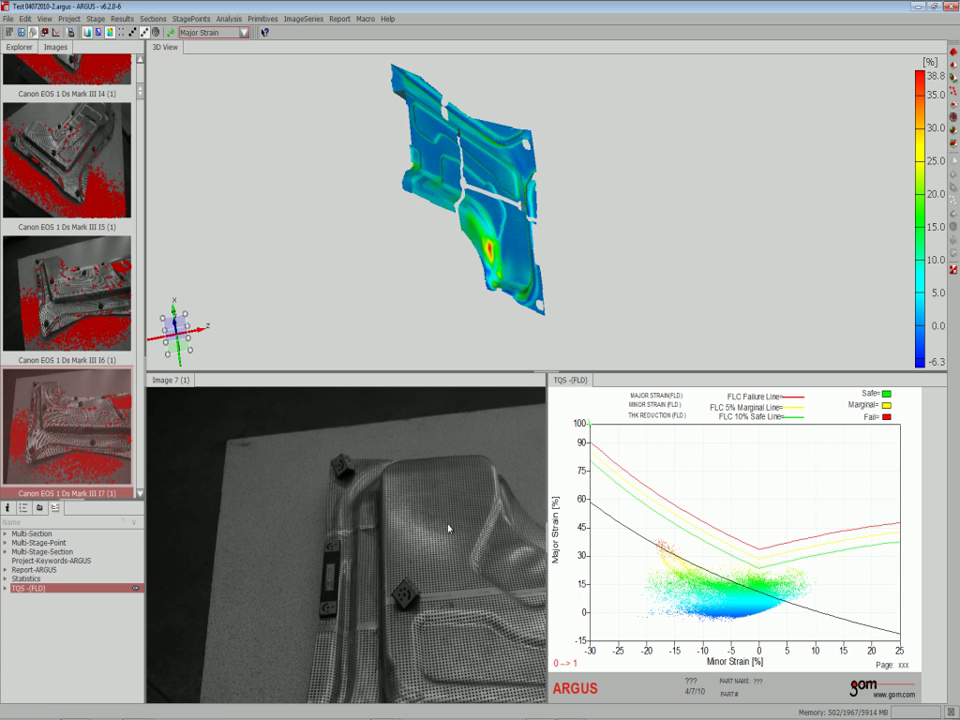
- Bring up camera image 21, zoom onto the hotspot and place Stage point 0 on the red peak
scroll(77, 322, down, 4)
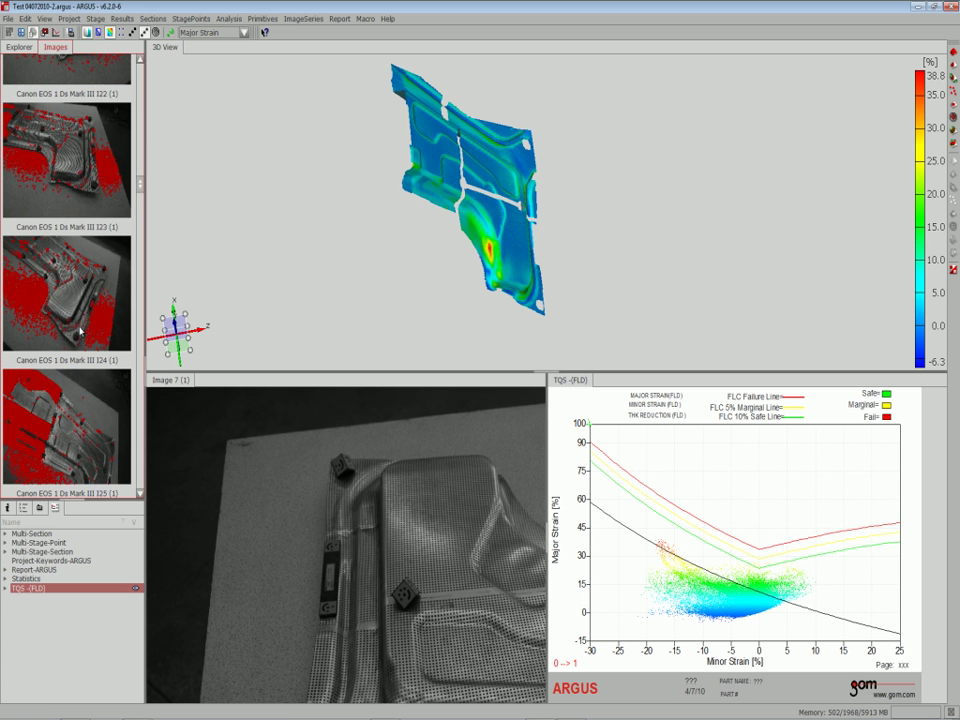
scroll(77, 323, down, 2)
scroll(77, 323, down, 1)
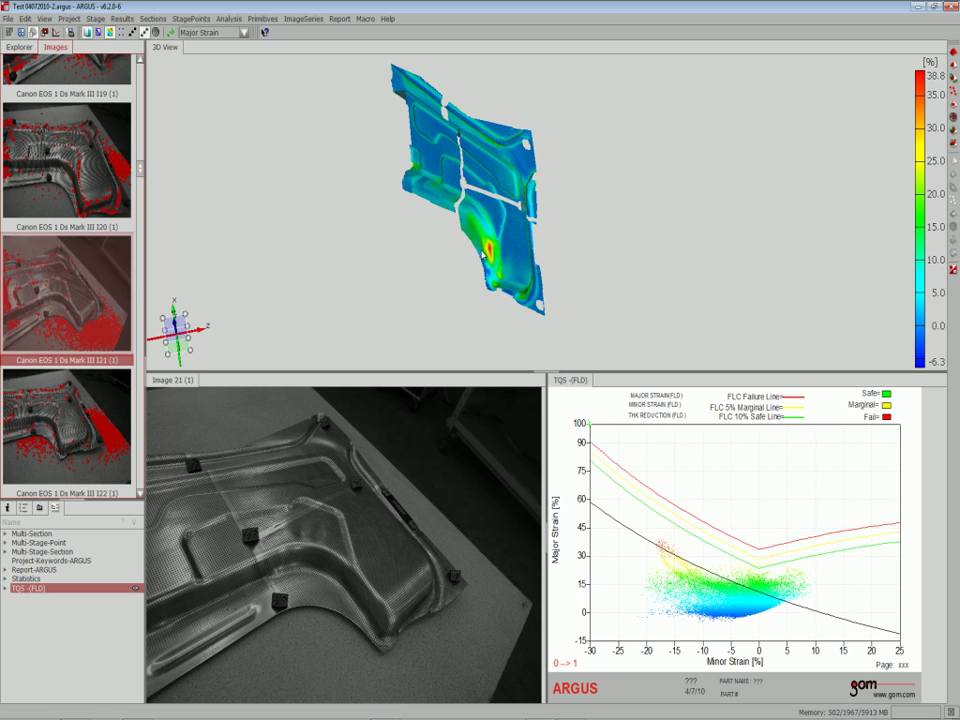
scroll(483, 257, up, 1)
scroll(497, 260, up, 1)
scroll(501, 262, up, 1)
scroll(501, 262, up, 2)
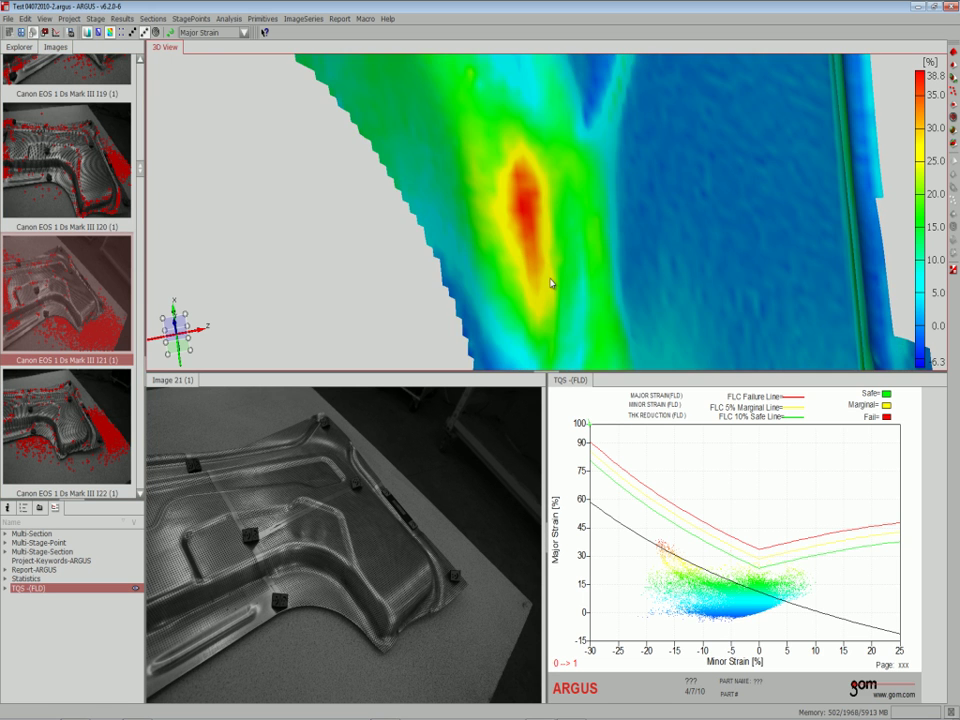
click(500, 253)
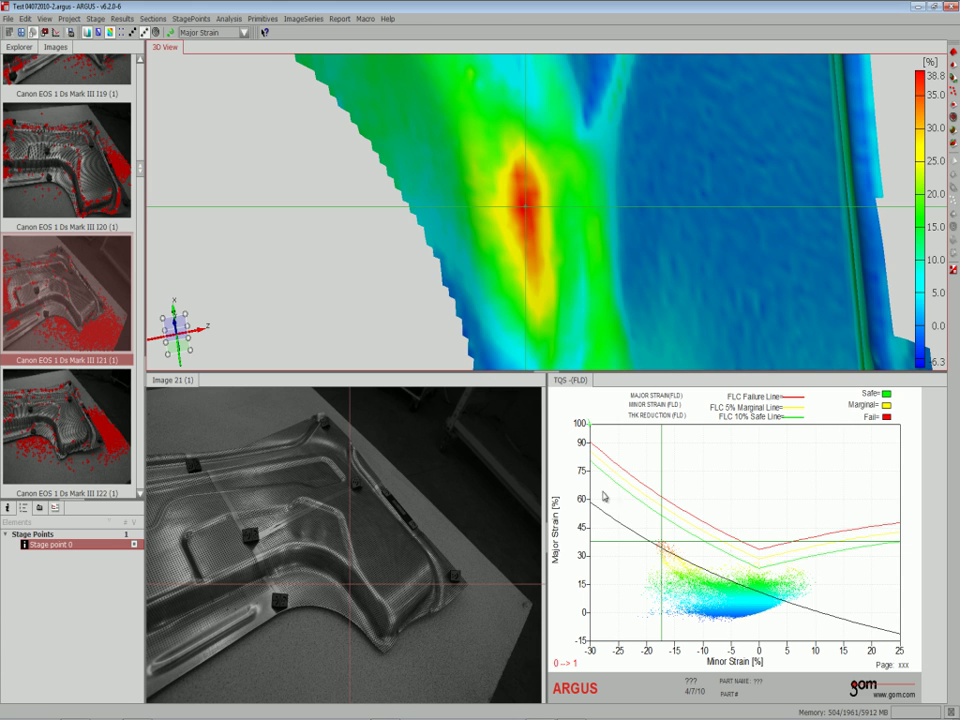
click(447, 402)
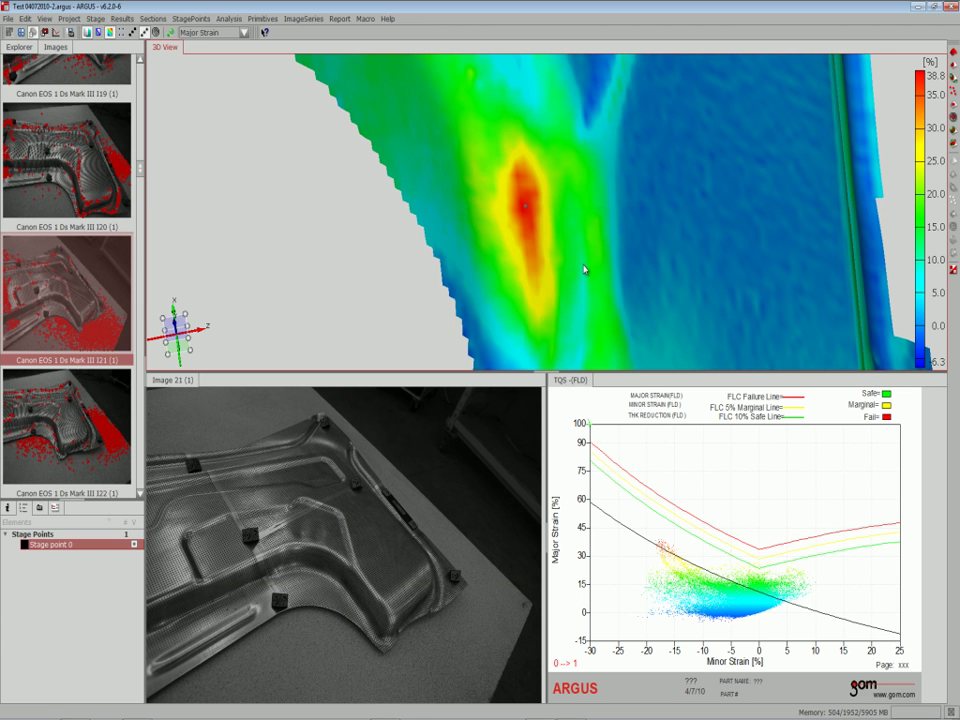
- Place Stage point 1 on the yellow-green strain patch in the bend, then recentre the part
mouse_move(585, 270)
mouse_down()
mouse_move(634, 259)
mouse_move(488, 177)
mouse_up()
scroll(640, 270, down, 3)
scroll(602, 262, up, 3)
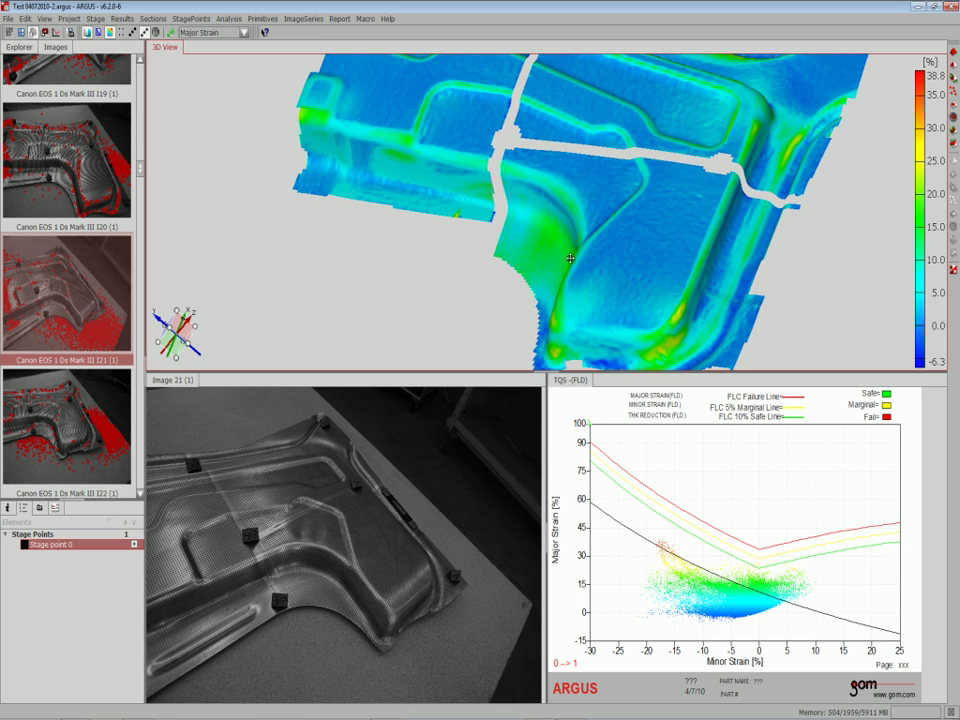
scroll(488, 177, up, 2)
scroll(493, 189, up, 2)
scroll(514, 208, up, 2)
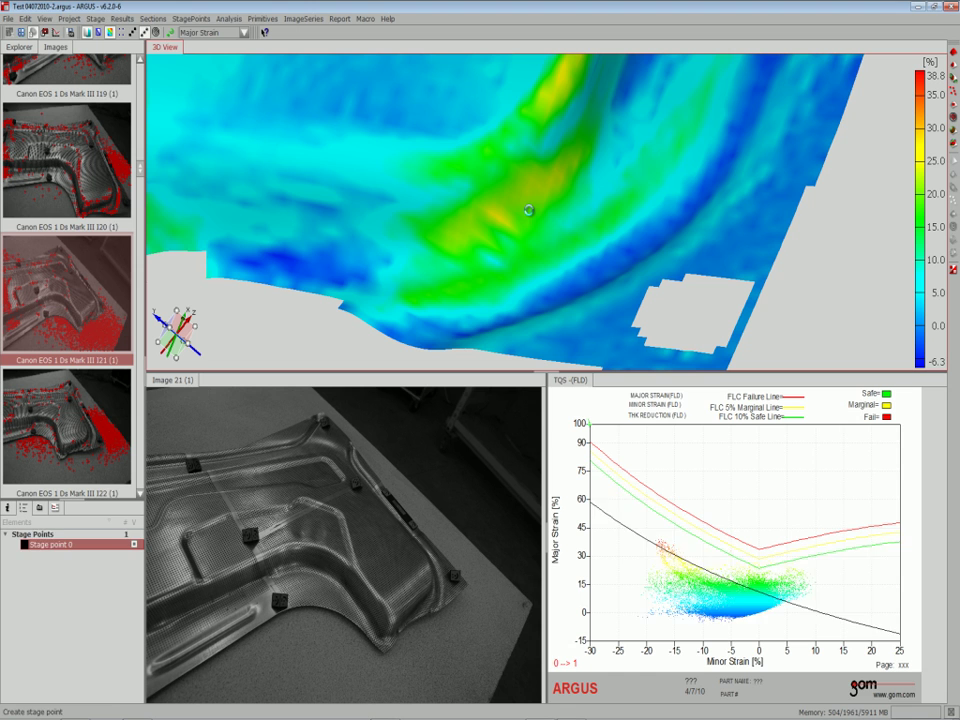
click(529, 213)
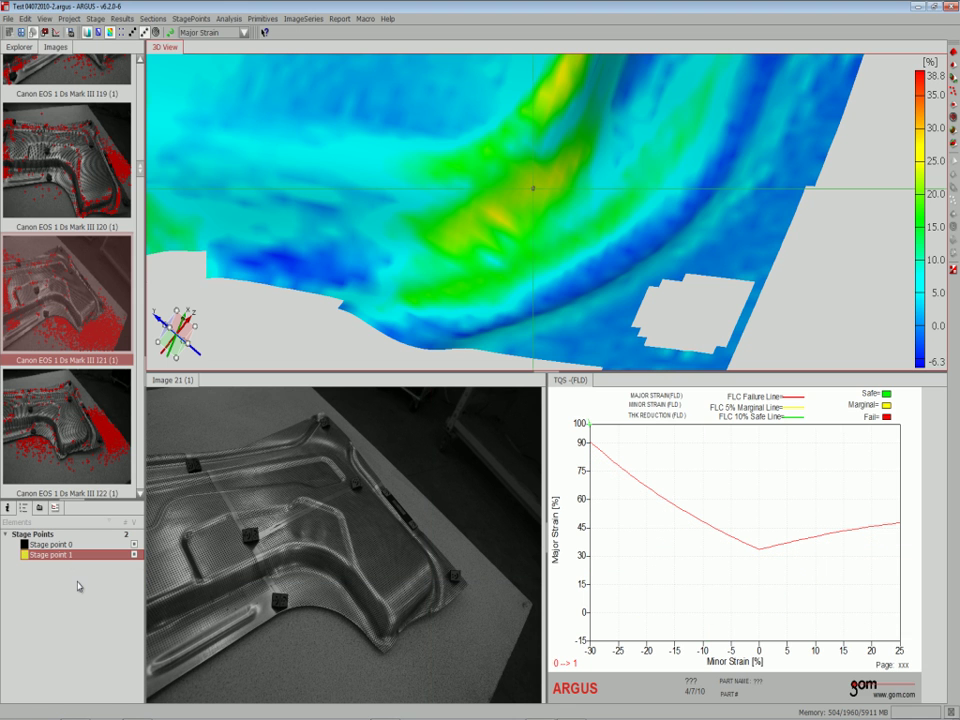
drag(482, 231, 471, 256)
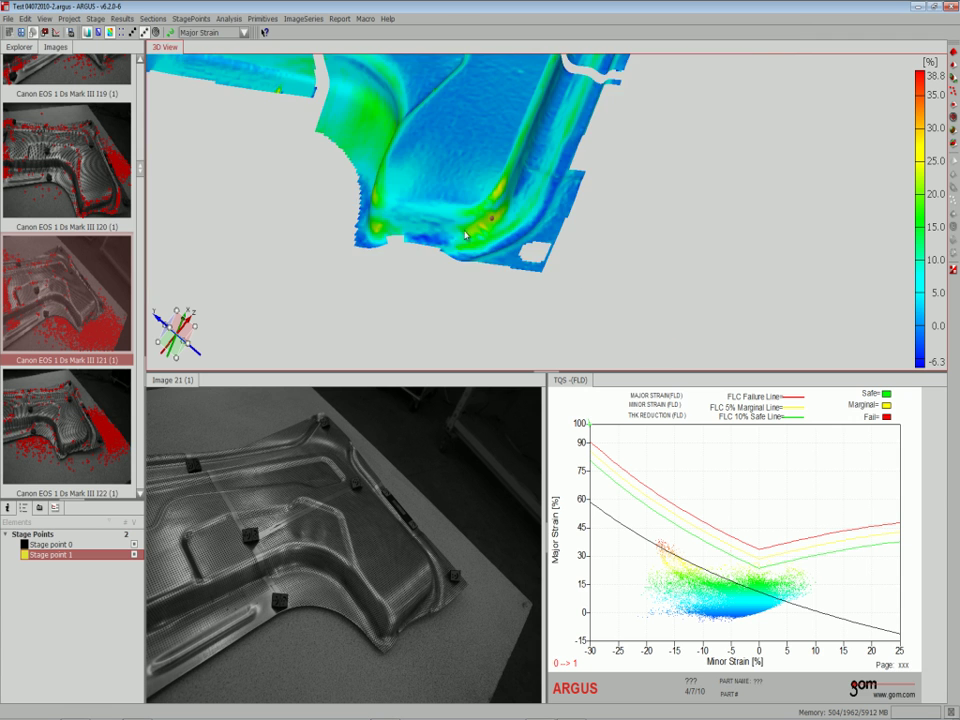
right_drag(471, 256, 556, 293)
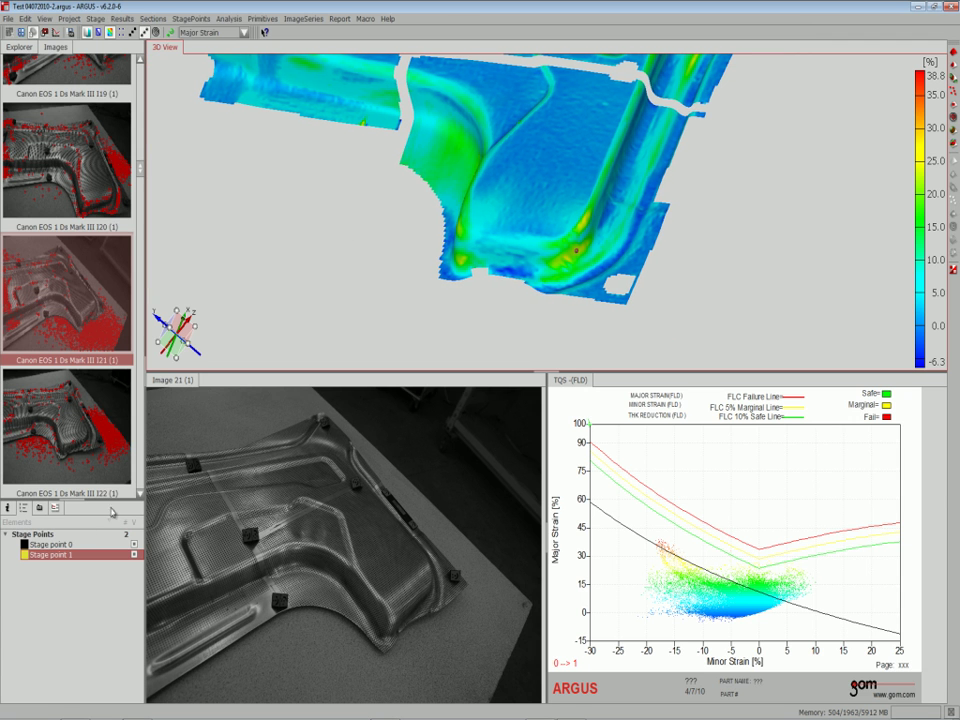
- Label both stage points with major-strain values (about 37.9% and 22.5%), arrange labels, view top-down
click(42, 535)
right_click(41, 533)
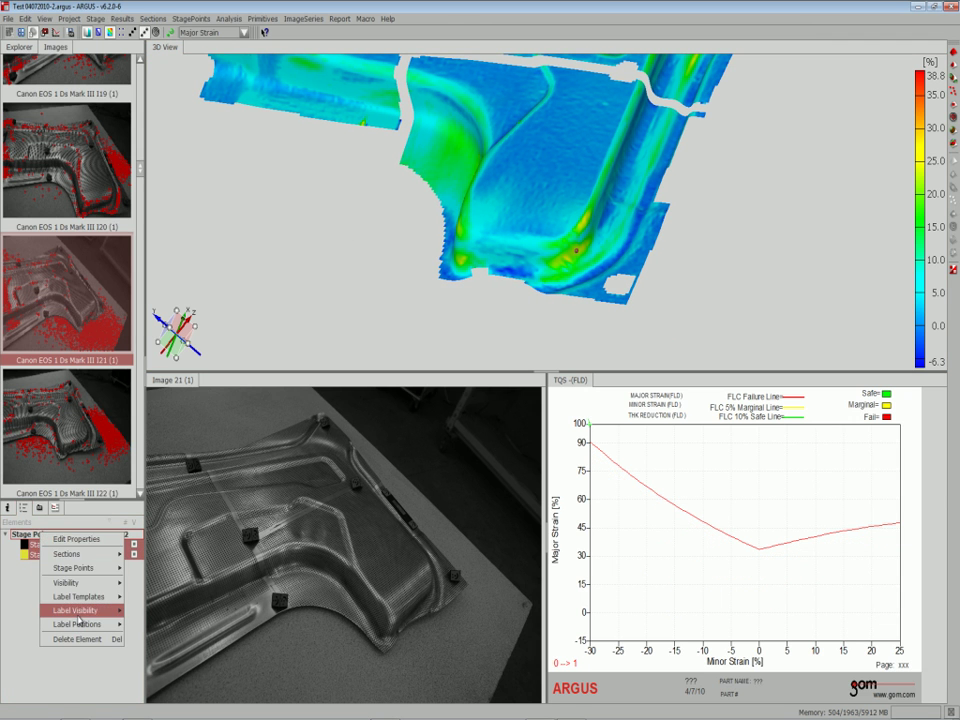
click(146, 610)
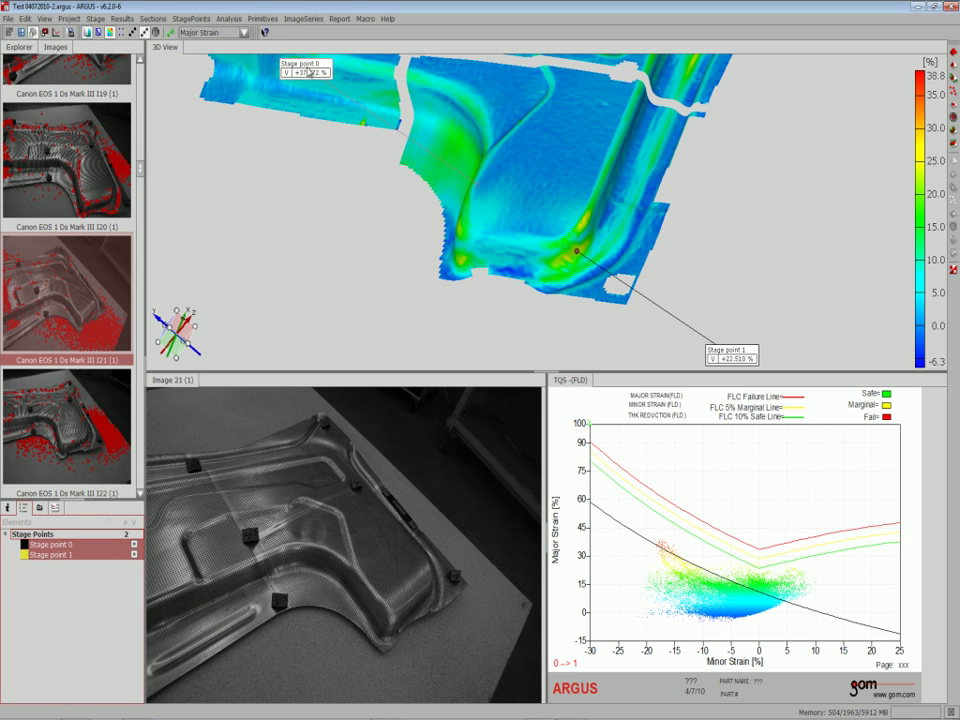
click(395, 283)
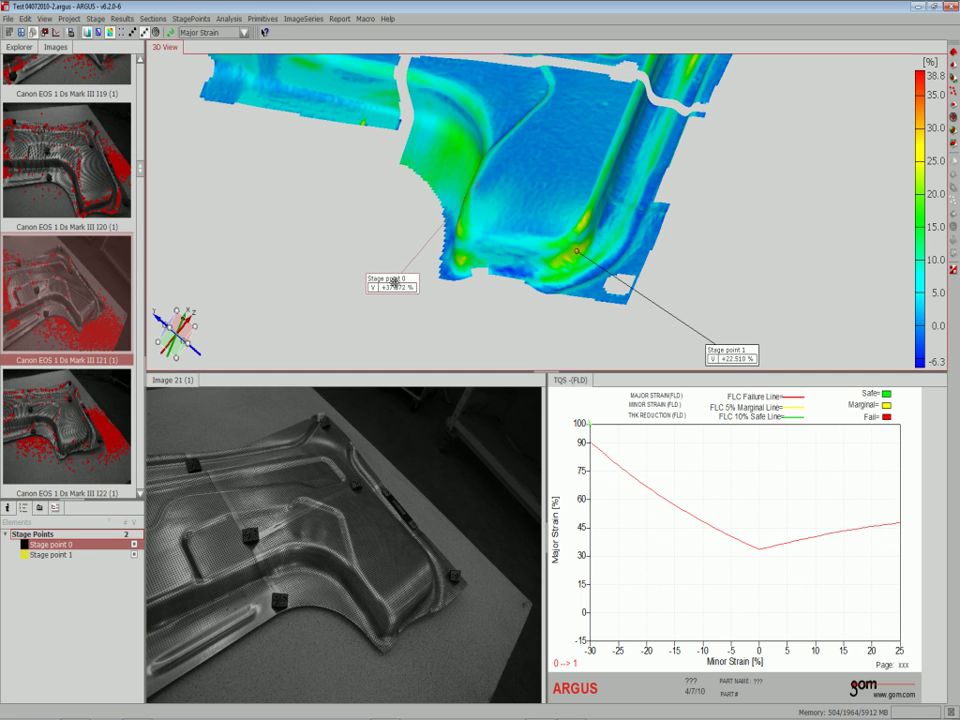
click(730, 356)
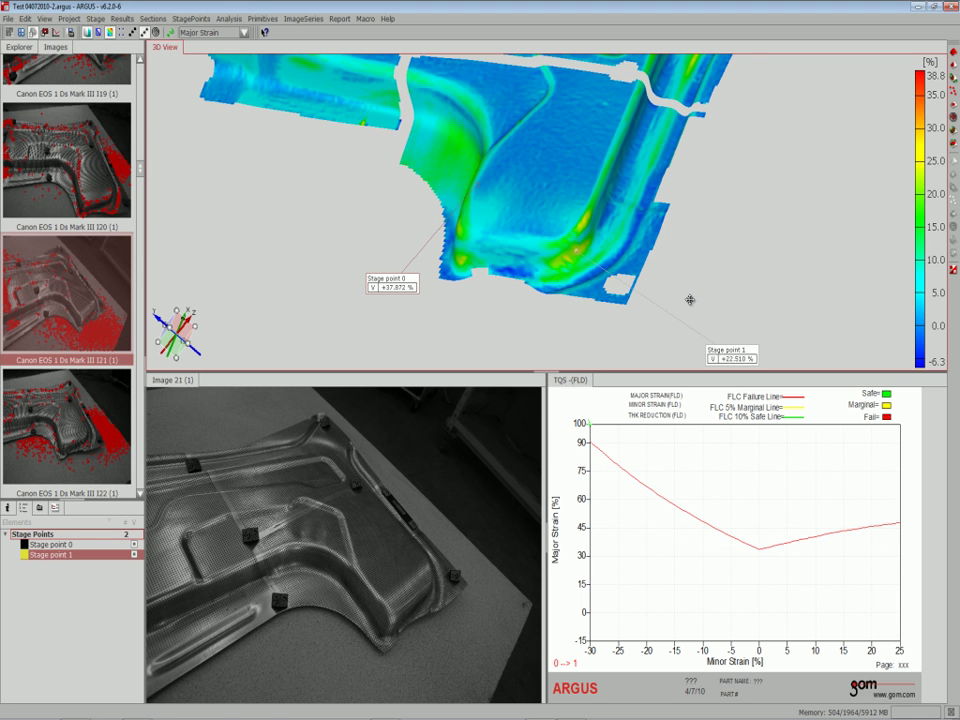
drag(690, 300, 771, 314)
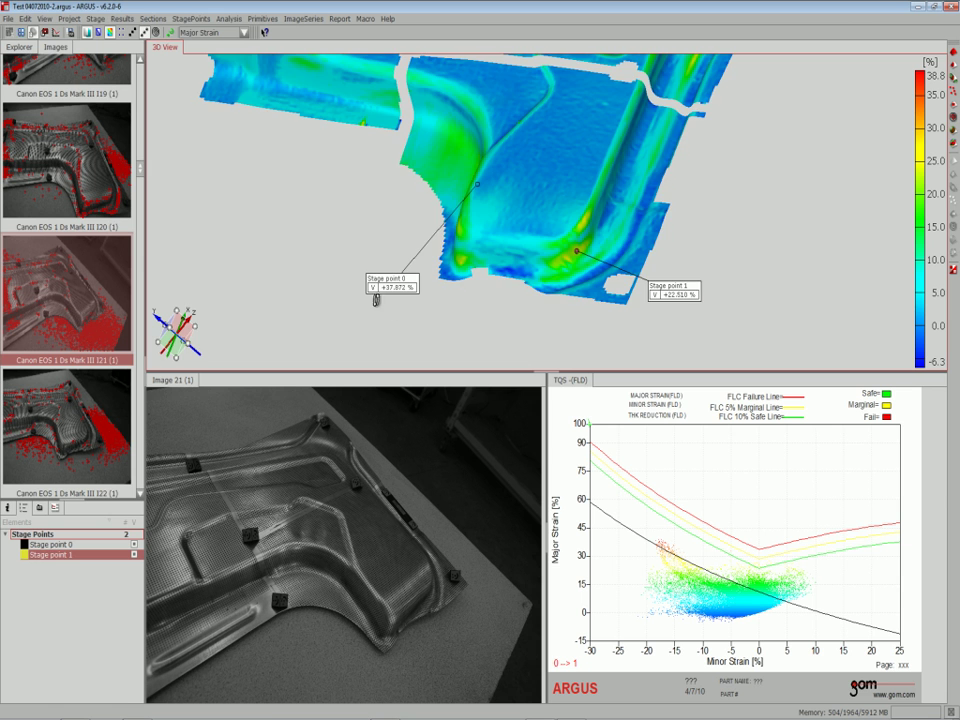
mouse_move(376, 300)
mouse_down()
mouse_move(347, 322)
mouse_move(315, 122)
mouse_up()
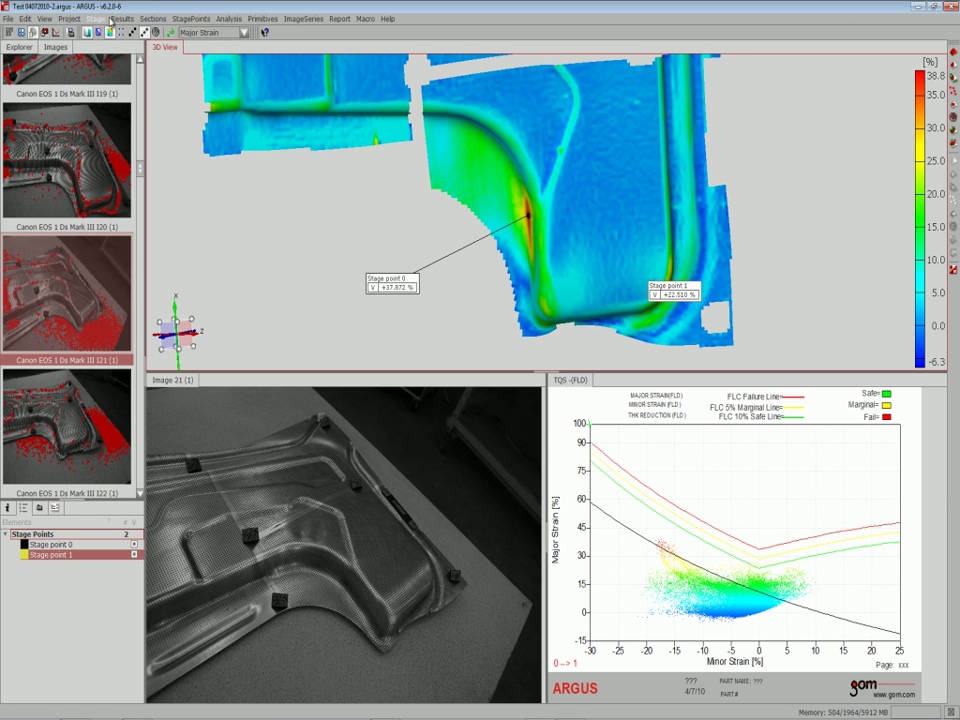
- Create Section 0 from two points picked across the part through both stage-point areas
click(153, 19)
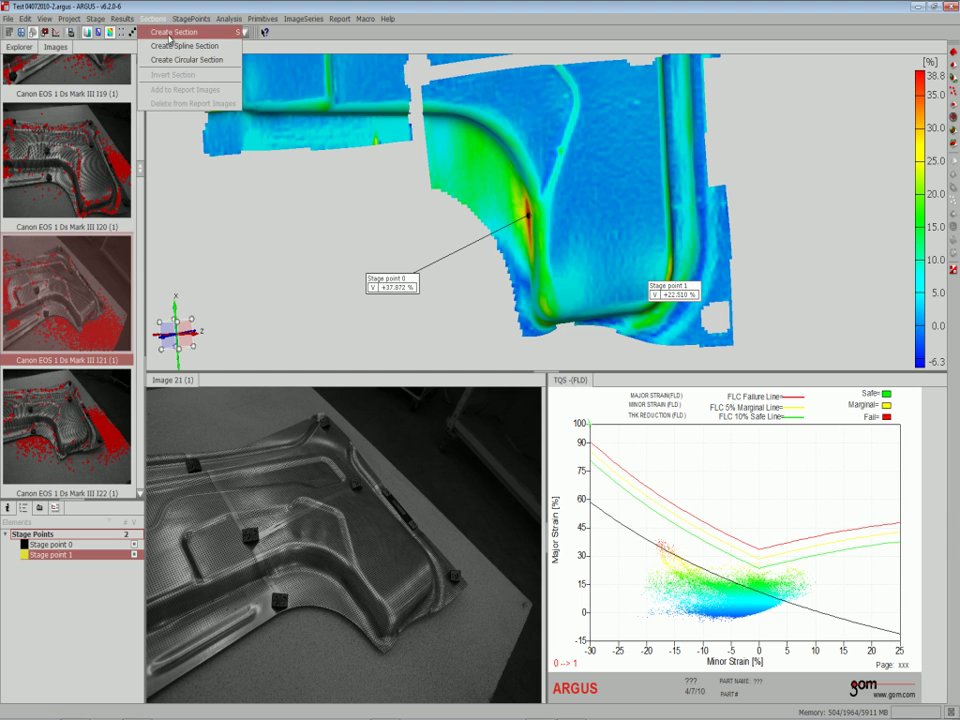
click(170, 32)
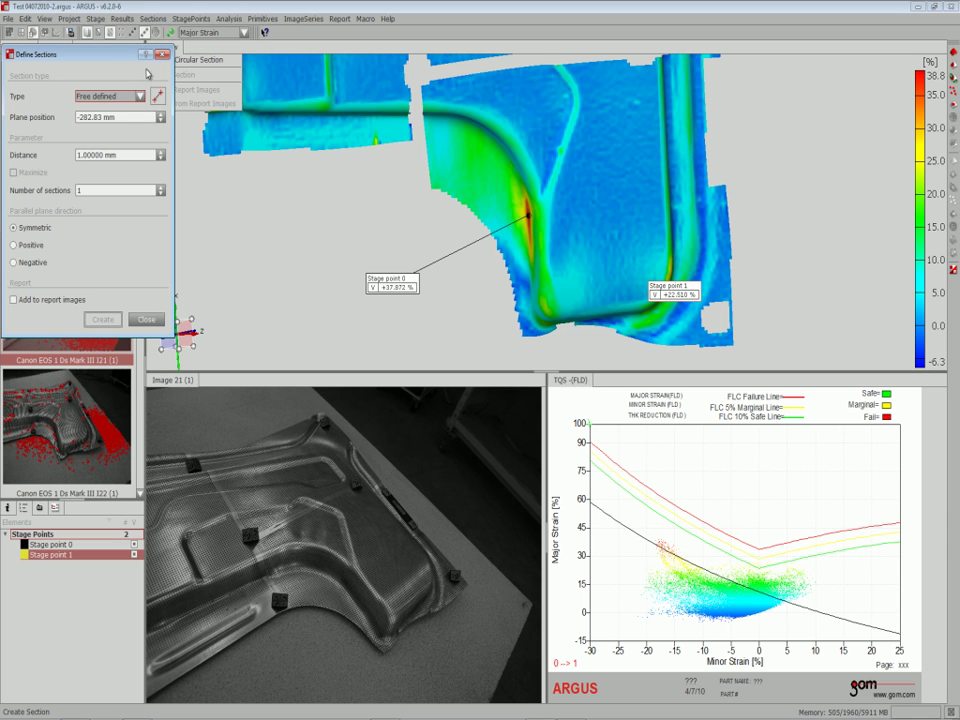
click(497, 272)
click(770, 251)
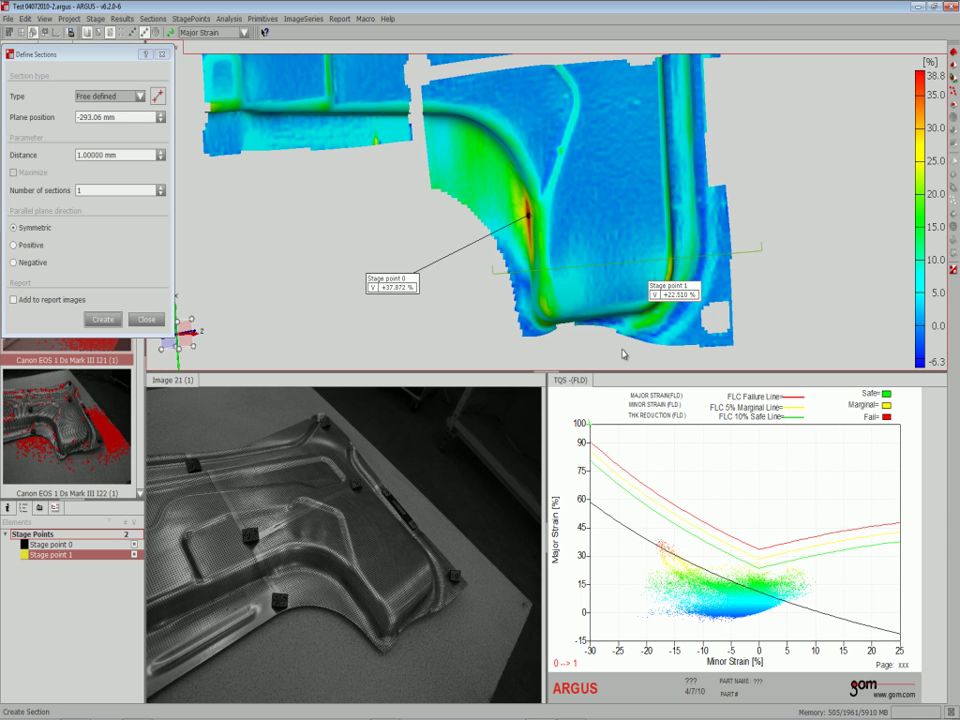
click(103, 319)
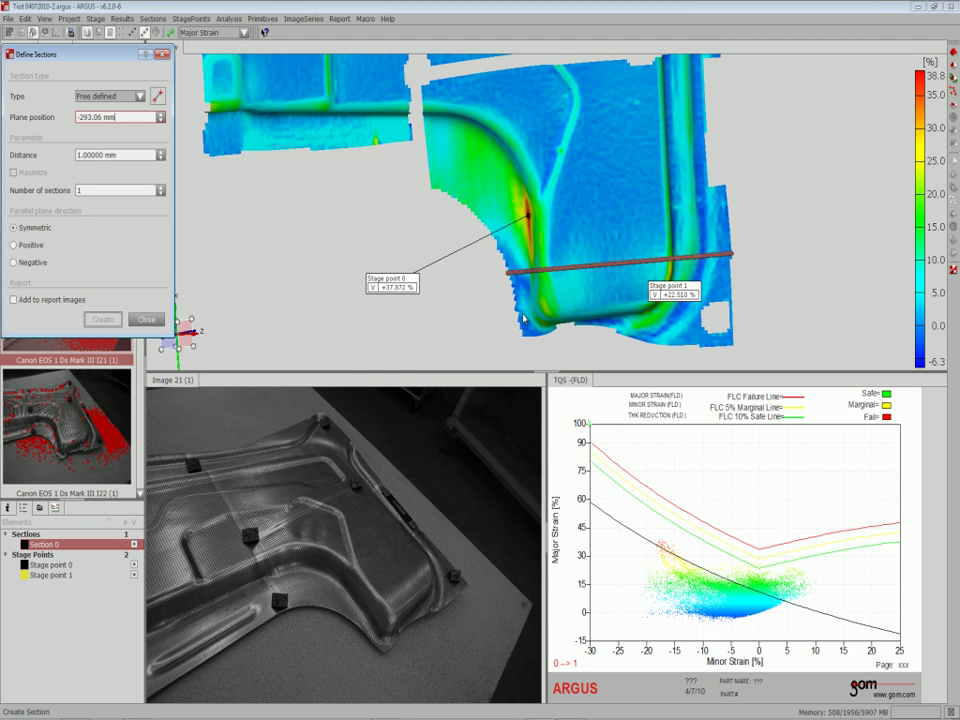
drag(522, 318, 528, 226)
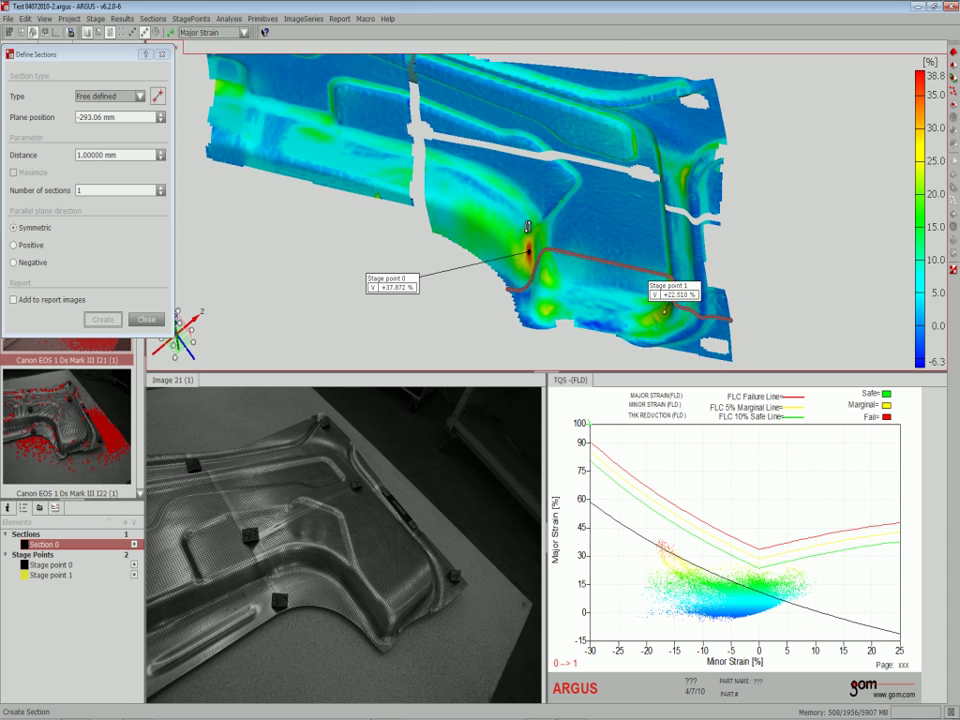
click(667, 309)
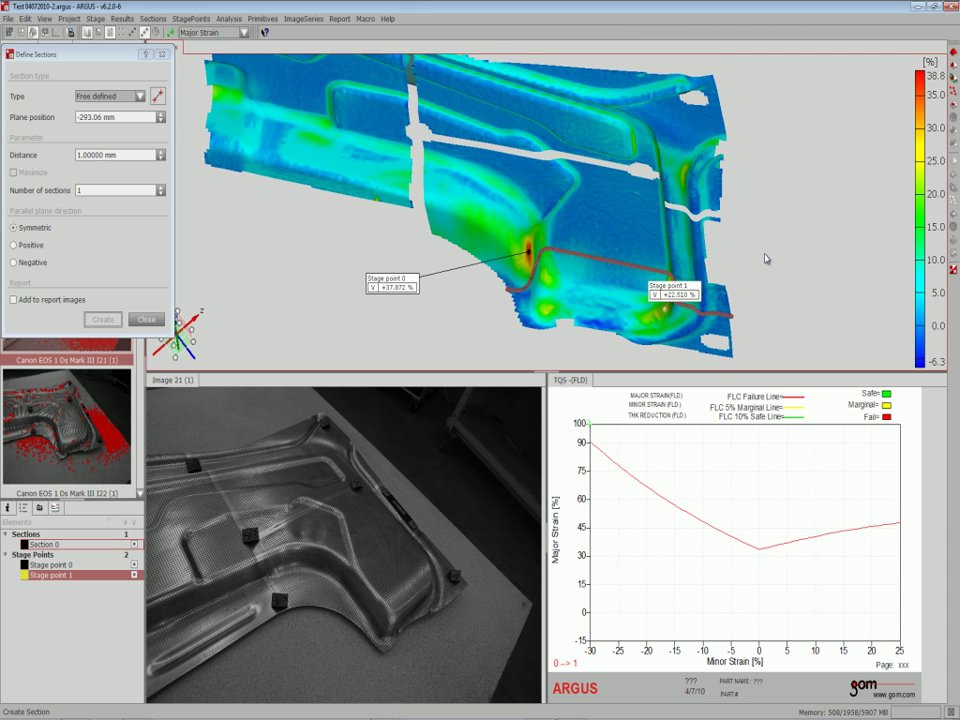
click(75, 545)
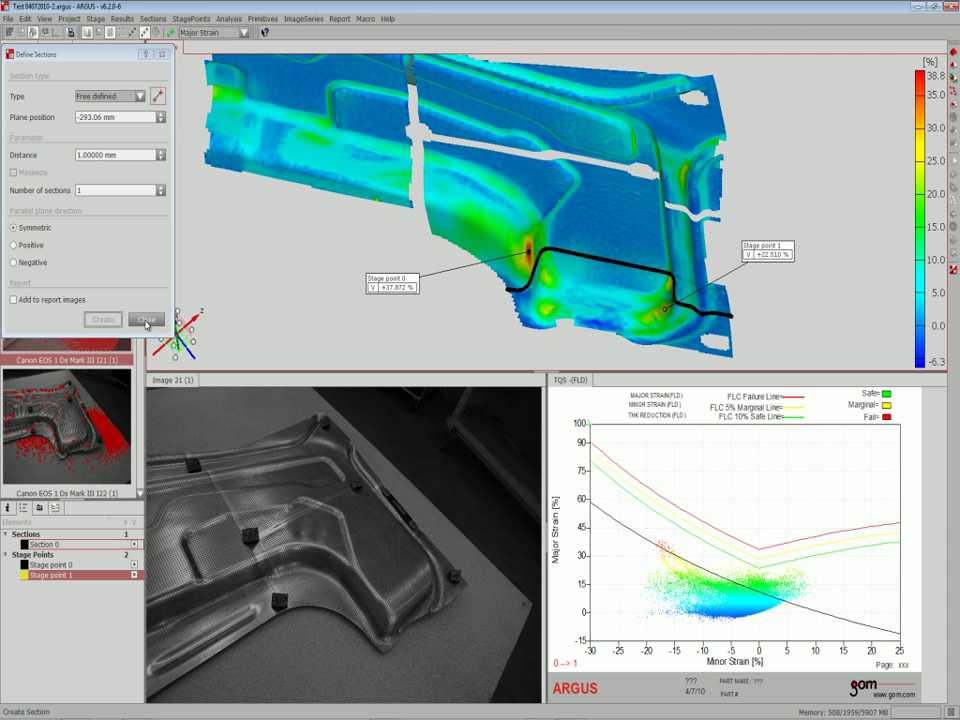
- Replace the forming-limit diagram with a Multi-Section graph of major strain along Section 0
click(55, 507)
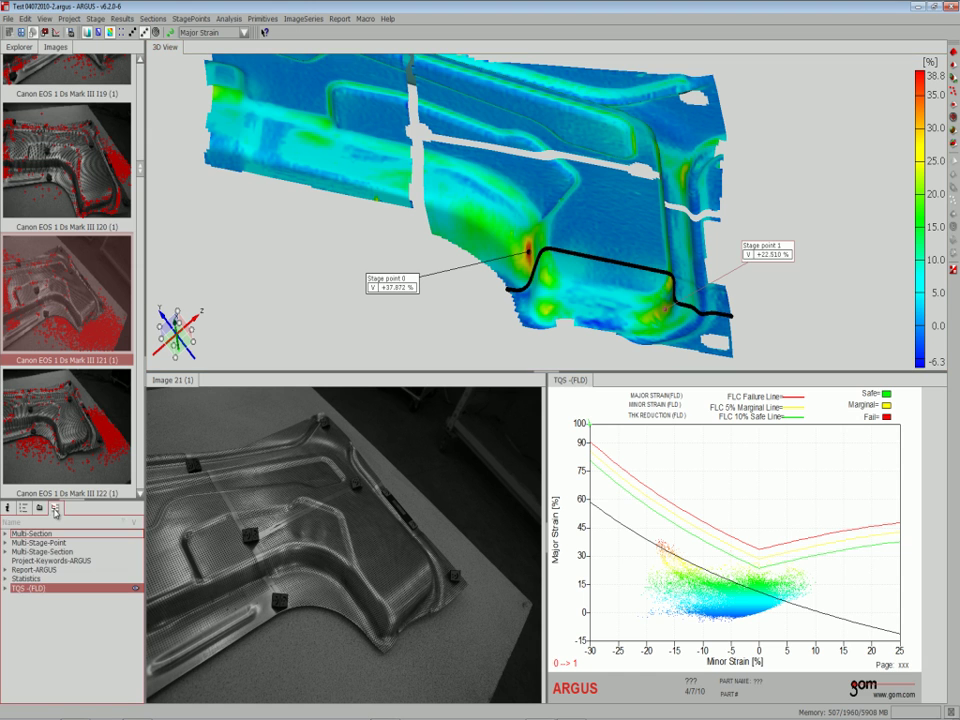
click(36, 534)
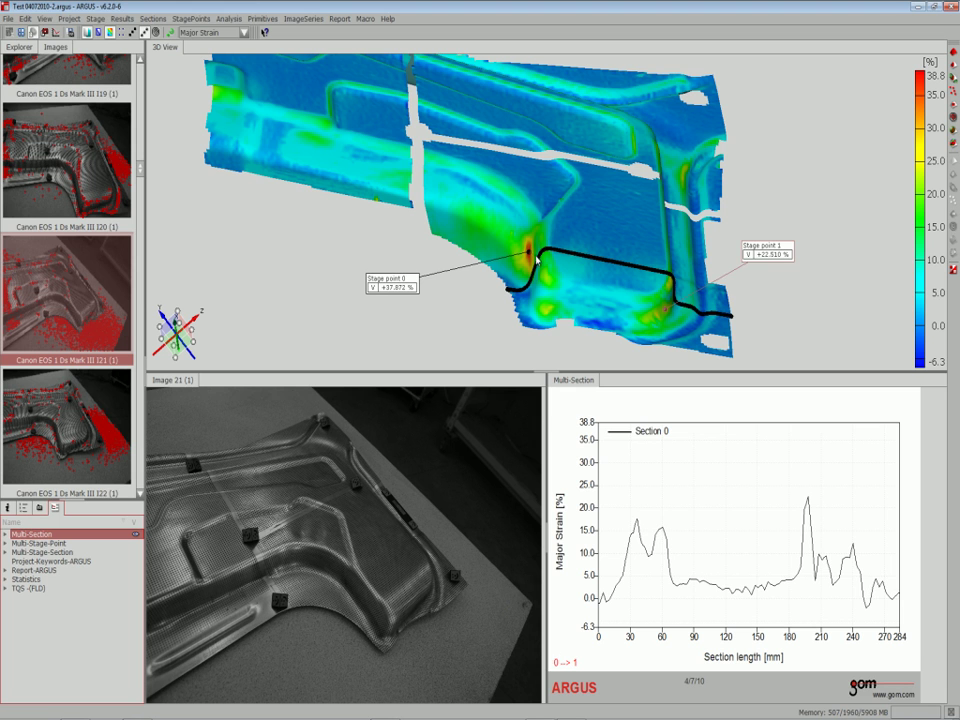
click(266, 19)
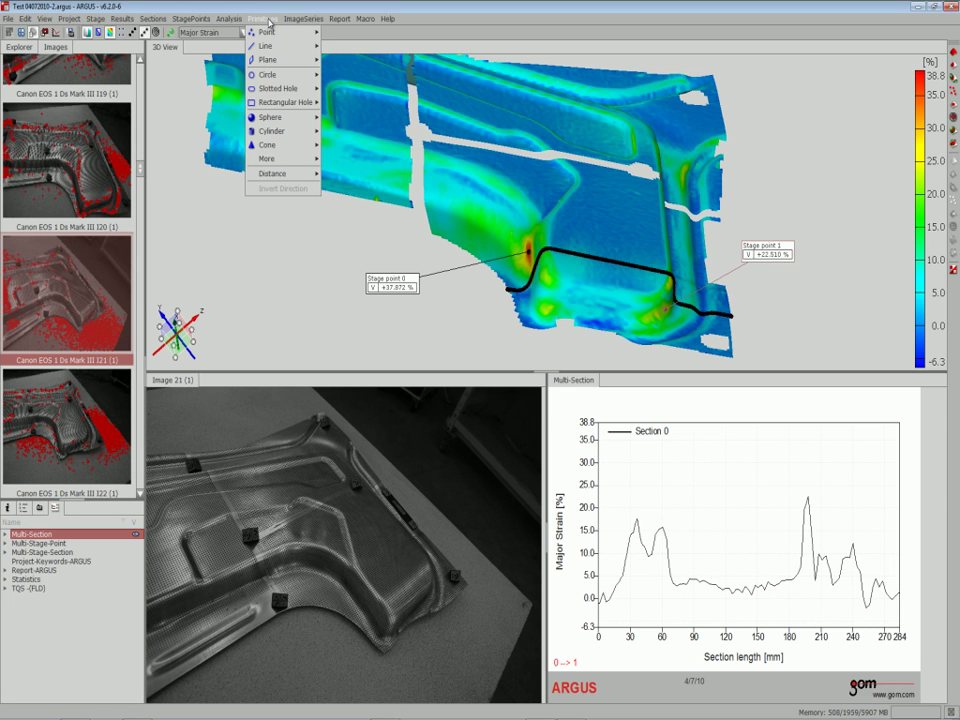
mouse_move(268, 75)
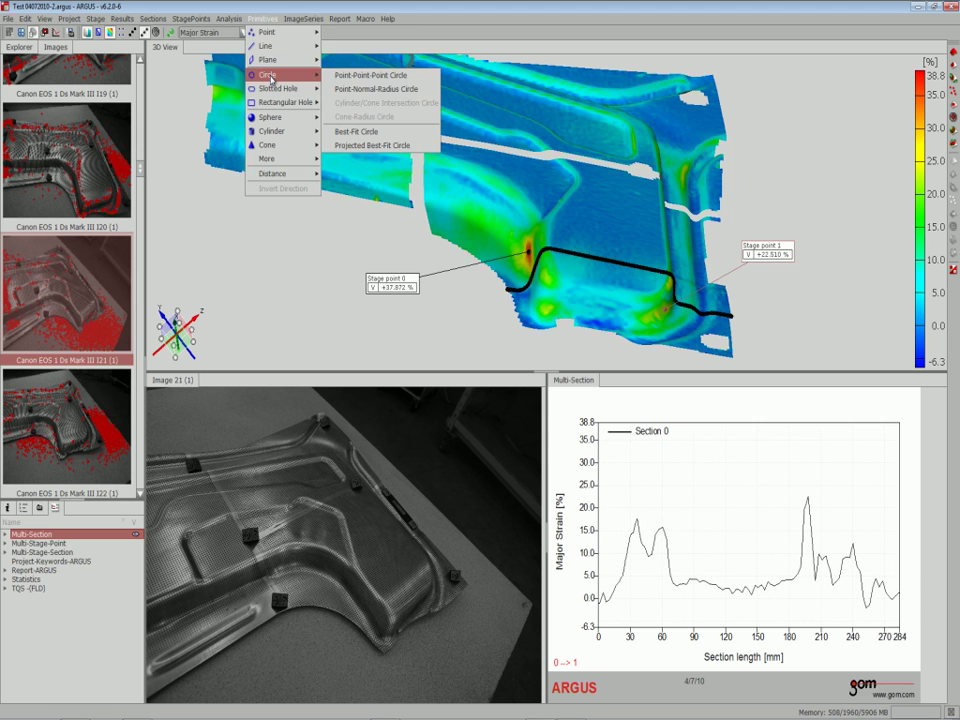
- Preview a Point-Point-Point Circle 1 through three points on Section 0's bend, diameter 17.073
click(370, 75)
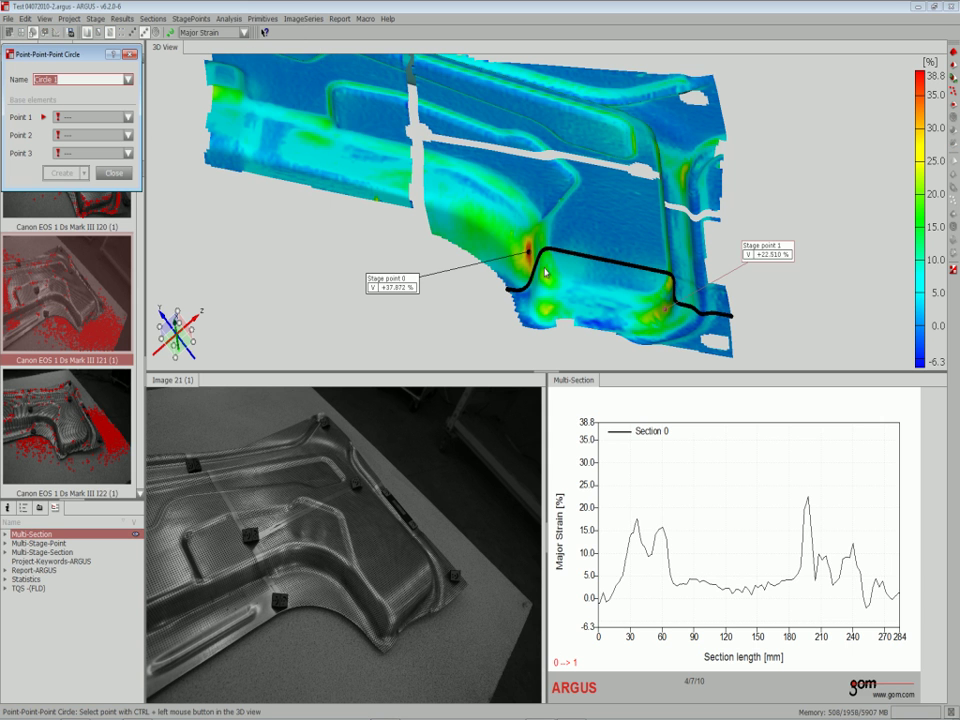
scroll(541, 265, up, 1)
scroll(541, 255, up, 2)
scroll(543, 245, up, 2)
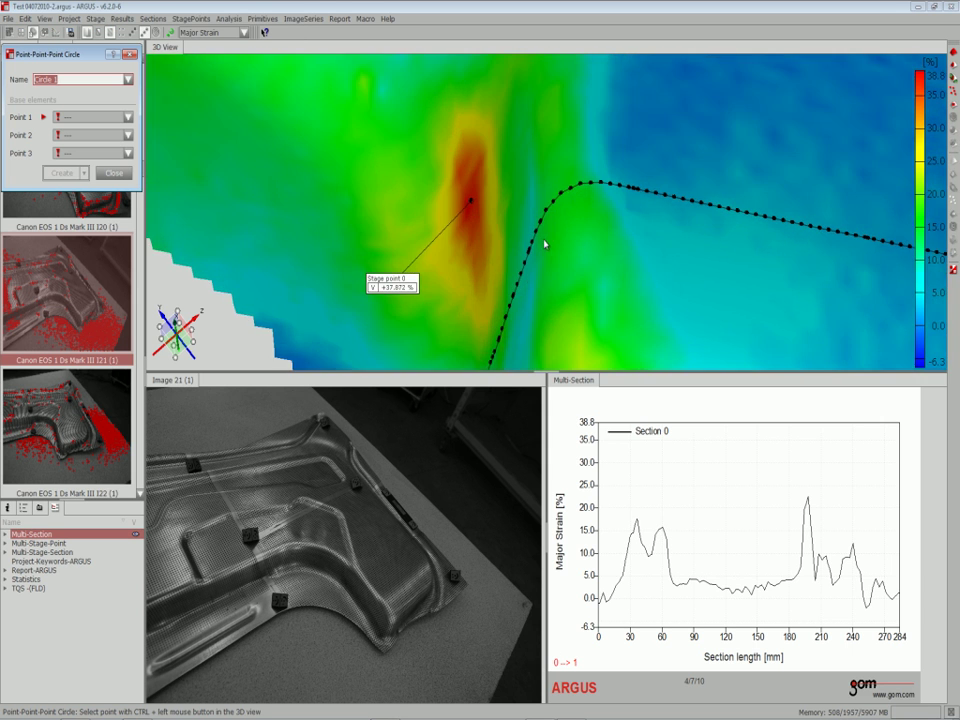
scroll(555, 250, up, 2)
mouse_move(561, 254)
mouse_down()
mouse_move(574, 257)
mouse_move(553, 214)
mouse_up()
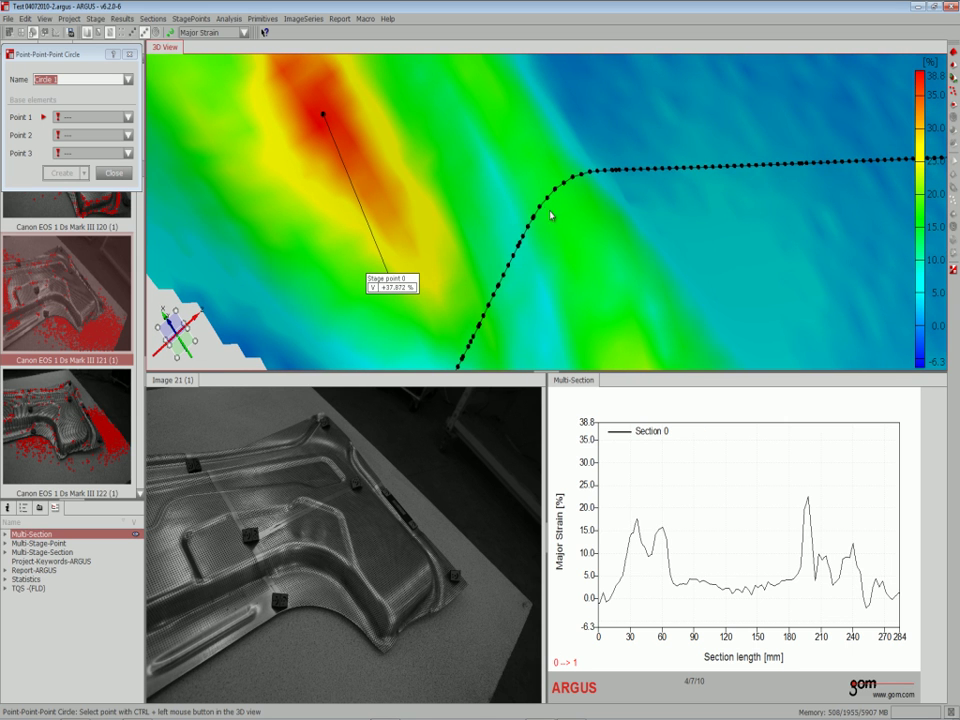
ctrl+click(556, 193)
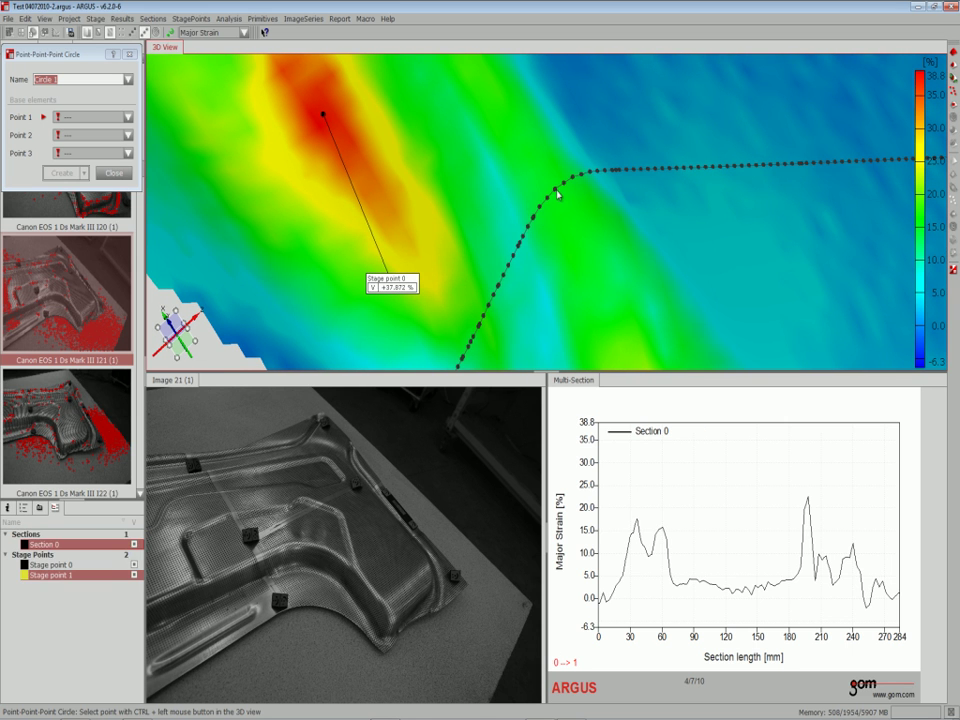
ctrl+click(583, 178)
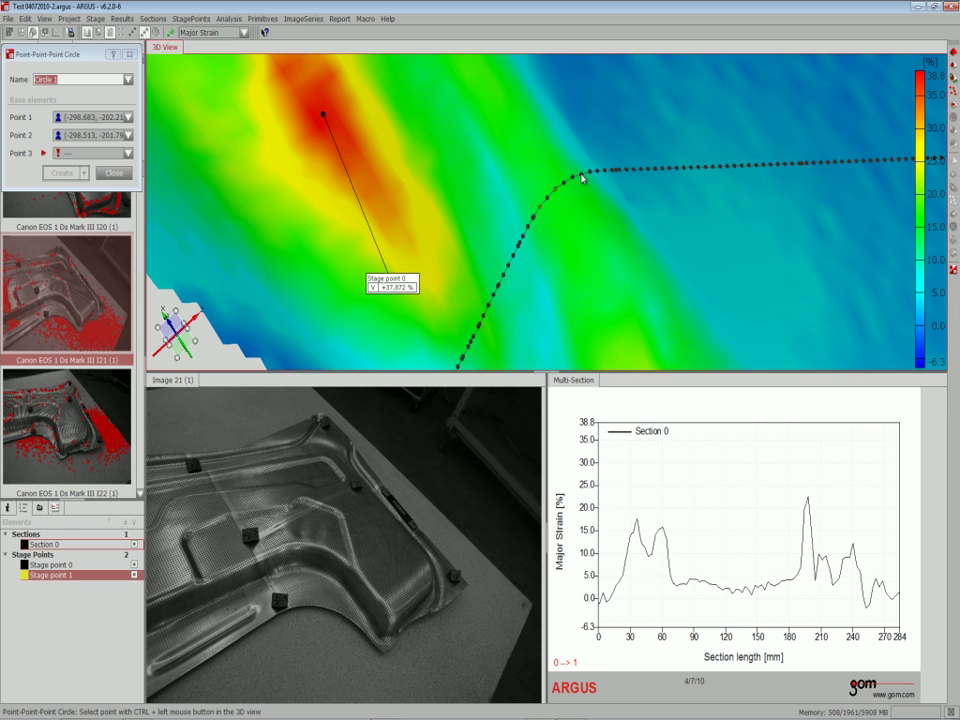
ctrl+click(570, 261)
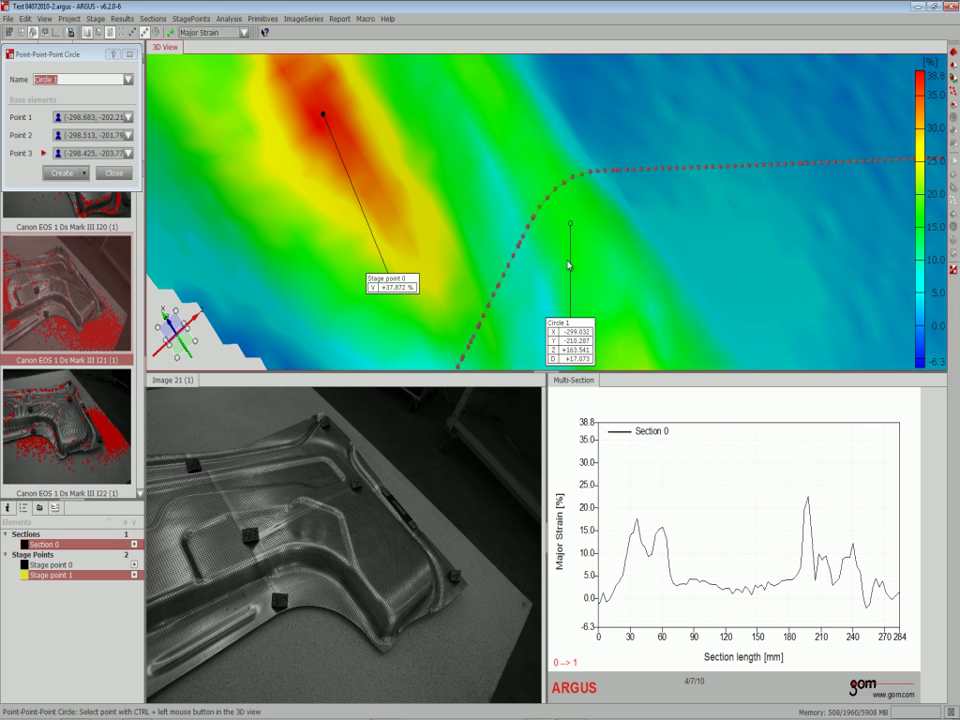
mouse_move(568, 265)
mouse_down()
mouse_move(534, 240)
mouse_move(563, 264)
mouse_up()
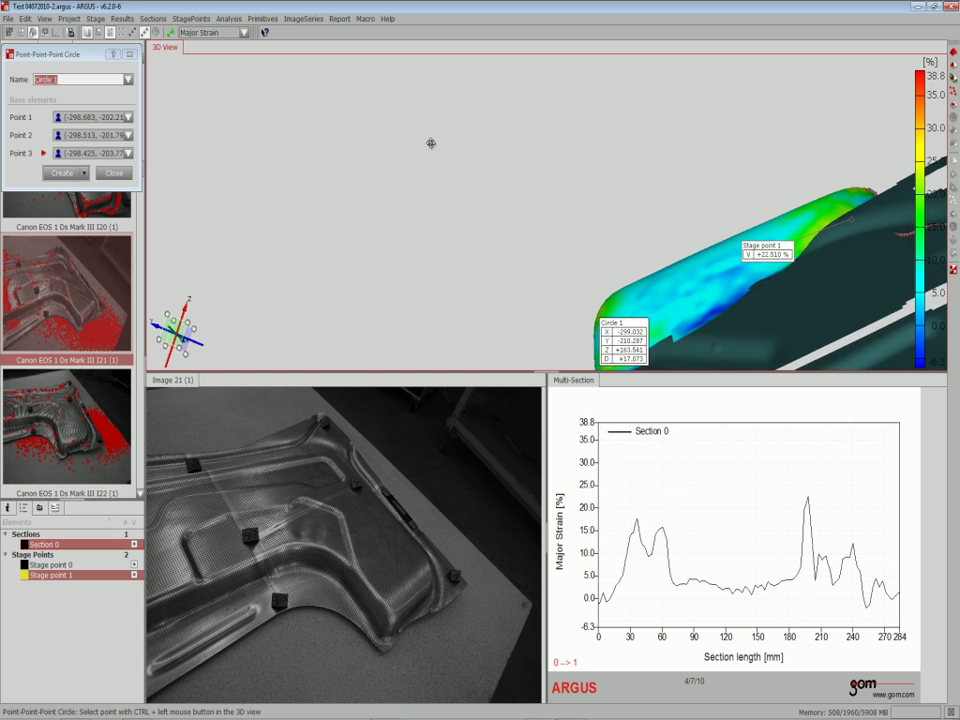
mouse_move(431, 143)
mouse_down()
mouse_move(401, 122)
mouse_move(501, 263)
mouse_move(454, 249)
mouse_move(390, 204)
mouse_move(310, 171)
mouse_move(397, 208)
mouse_up()
scroll(310, 171, up, 5)
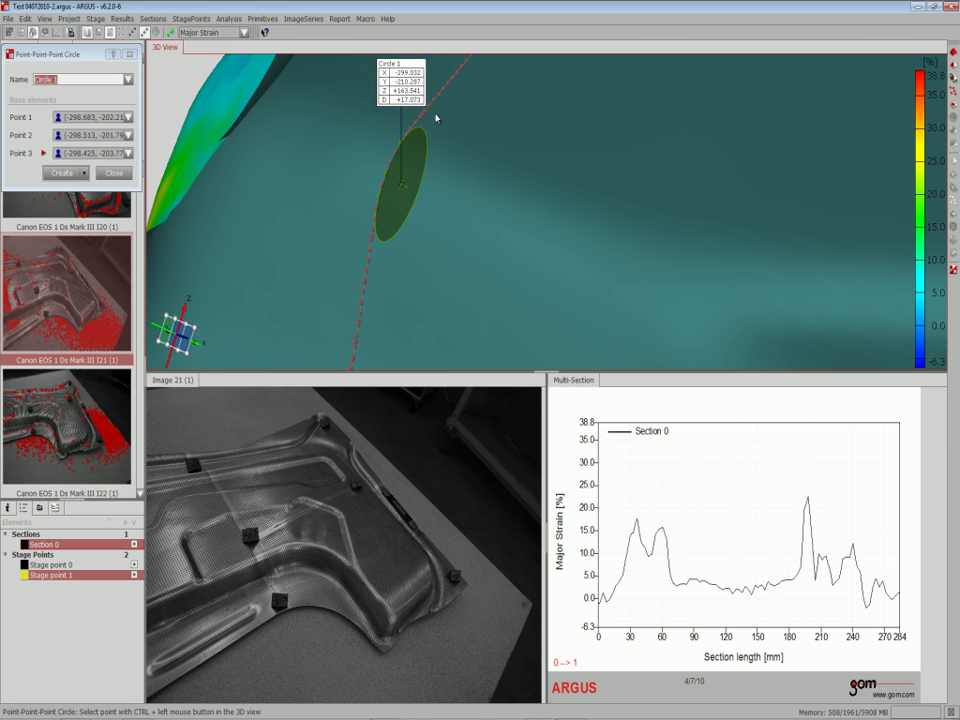
scroll(444, 163, down, 2)
scroll(446, 161, down, 5)
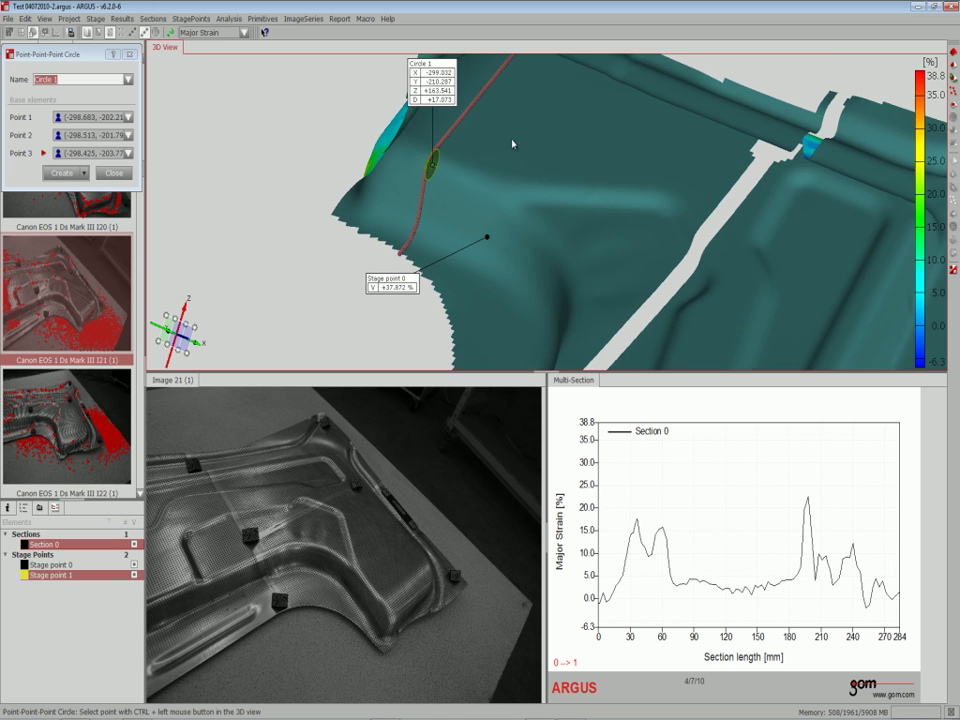
mouse_move(540, 189)
mouse_down()
mouse_move(561, 216)
mouse_move(468, 176)
mouse_move(520, 224)
mouse_up()
scroll(540, 205, up, 4)
scroll(470, 176, up, 3)
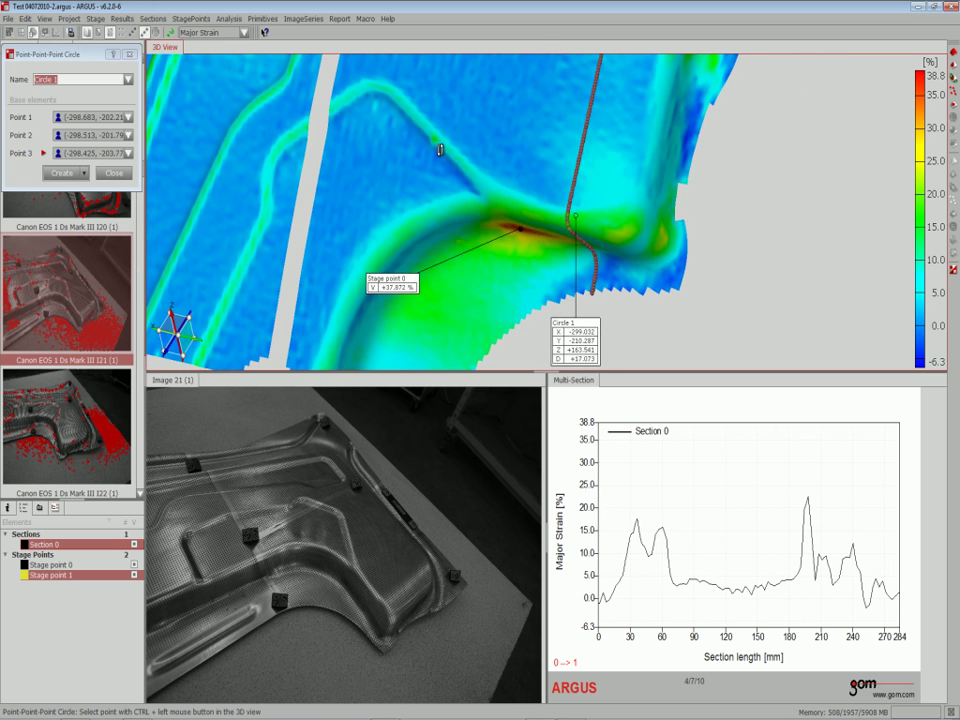
mouse_move(439, 150)
mouse_down()
mouse_move(448, 139)
mouse_move(470, 195)
mouse_up()
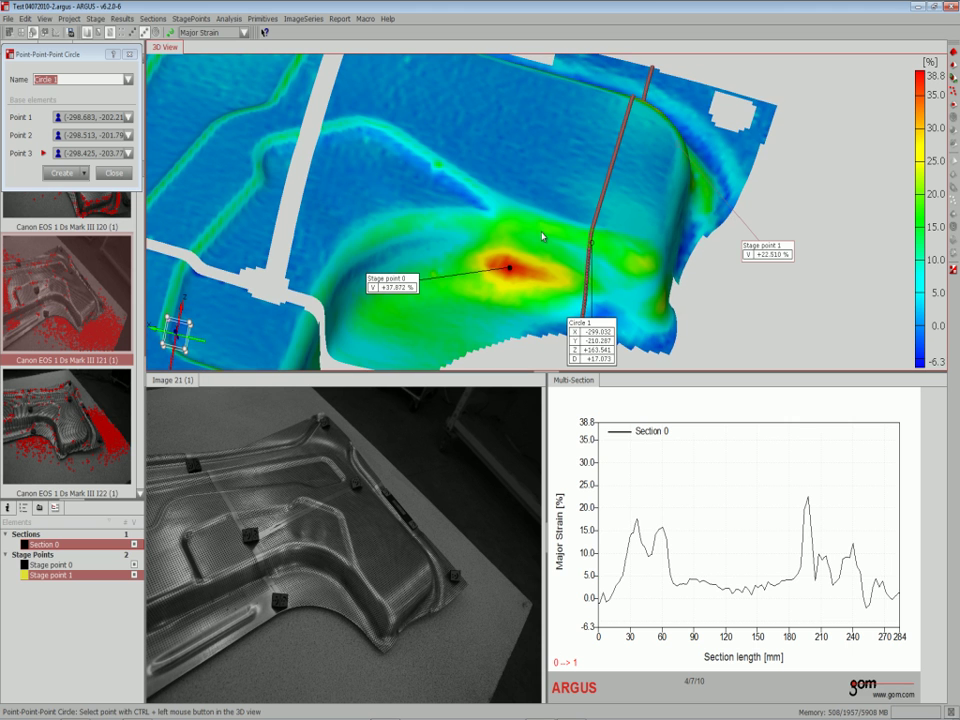
scroll(542, 236, down, 3)
- Check the previewed circle from several angles, then create Circle 1
scroll(618, 290, down, 1)
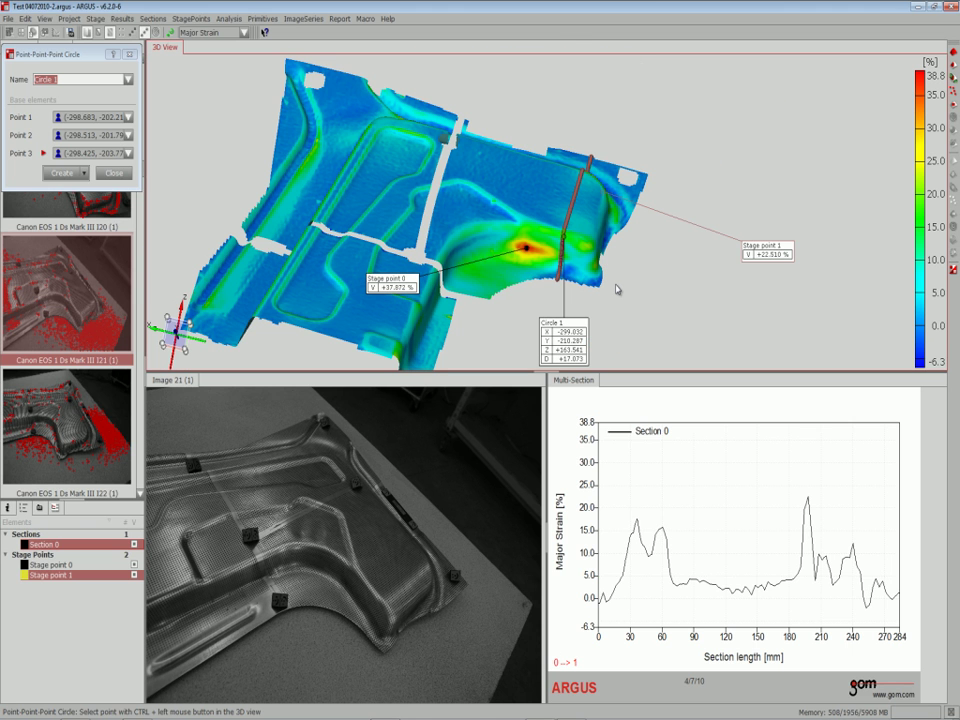
mouse_move(505, 248)
mouse_down()
mouse_move(490, 258)
mouse_move(647, 345)
mouse_move(480, 265)
mouse_move(659, 169)
mouse_up()
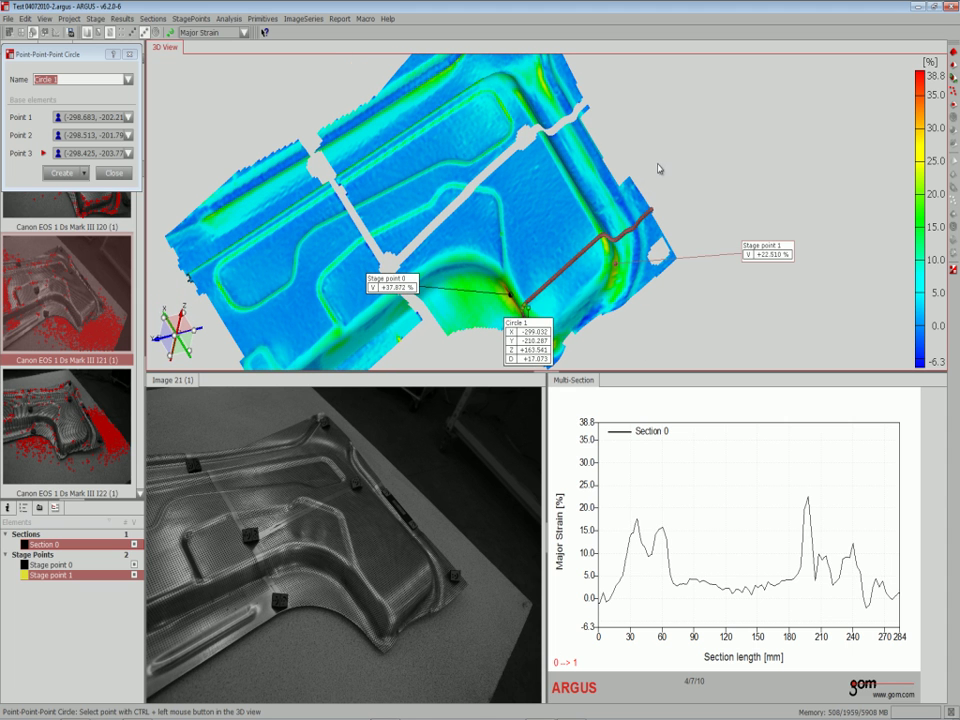
scroll(434, 205, down, 2)
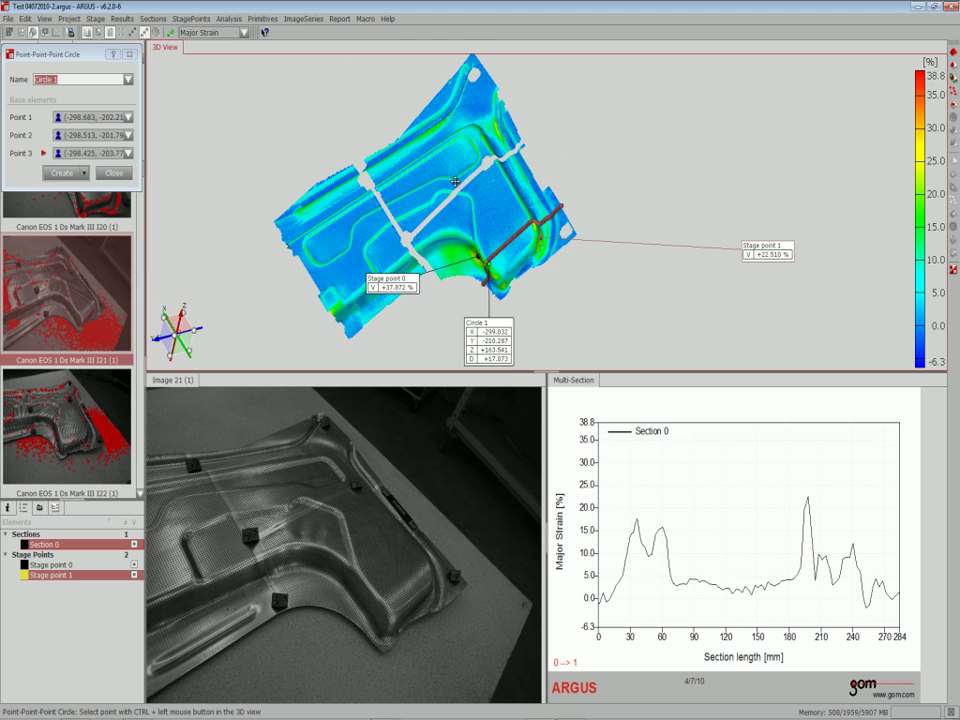
right_drag(455, 155, 613, 204)
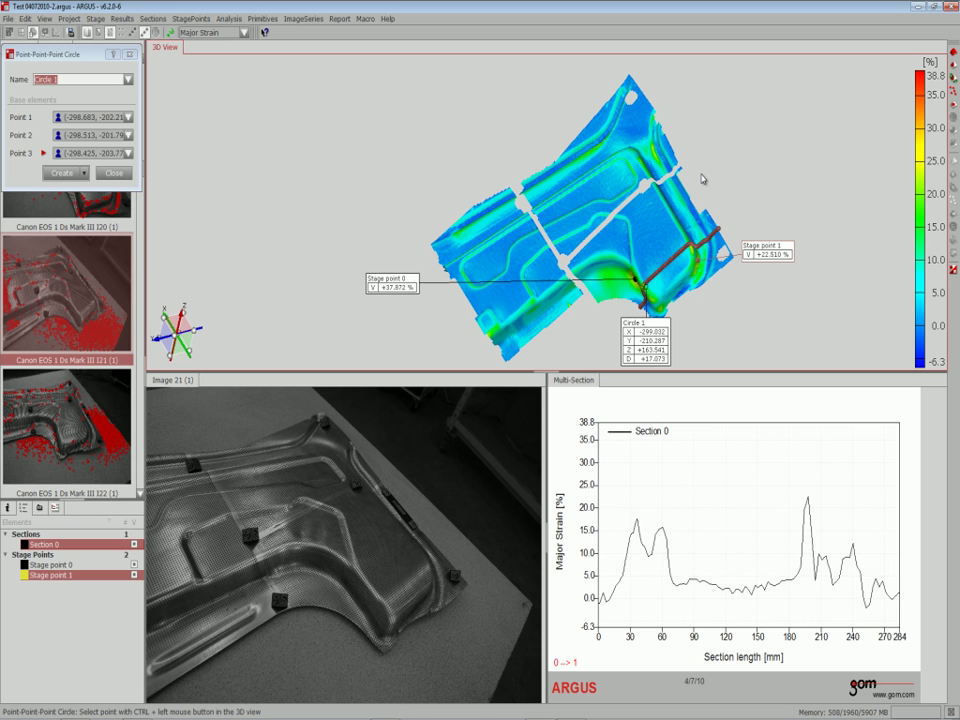
drag(703, 179, 698, 246)
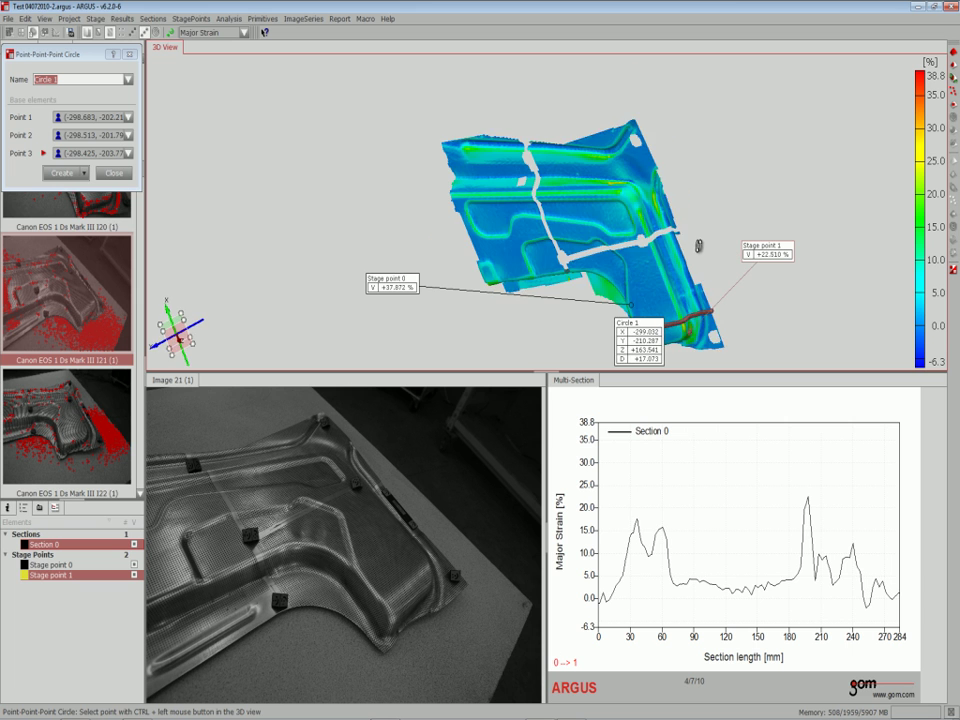
mouse_move(524, 185)
mouse_down()
mouse_move(516, 188)
mouse_move(562, 188)
mouse_move(446, 204)
mouse_move(520, 214)
mouse_up()
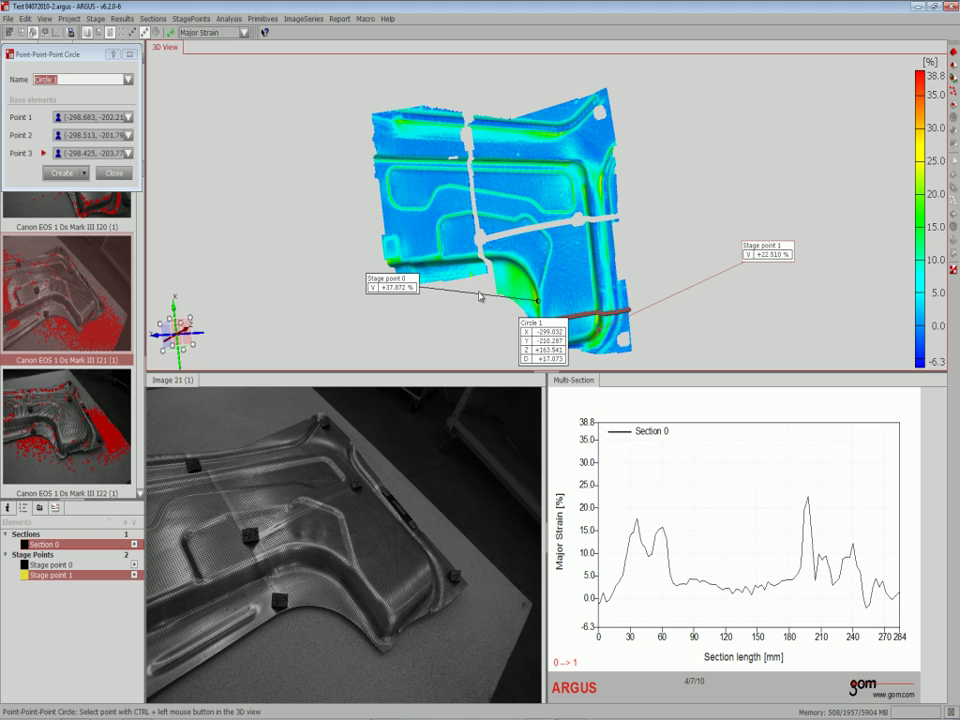
click(62, 173)
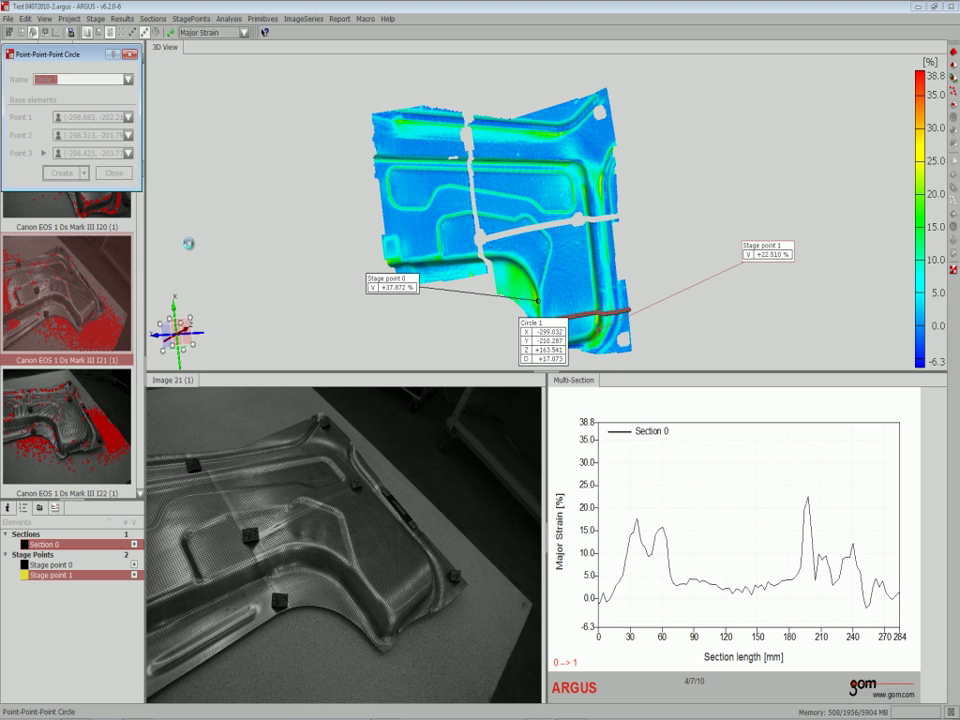